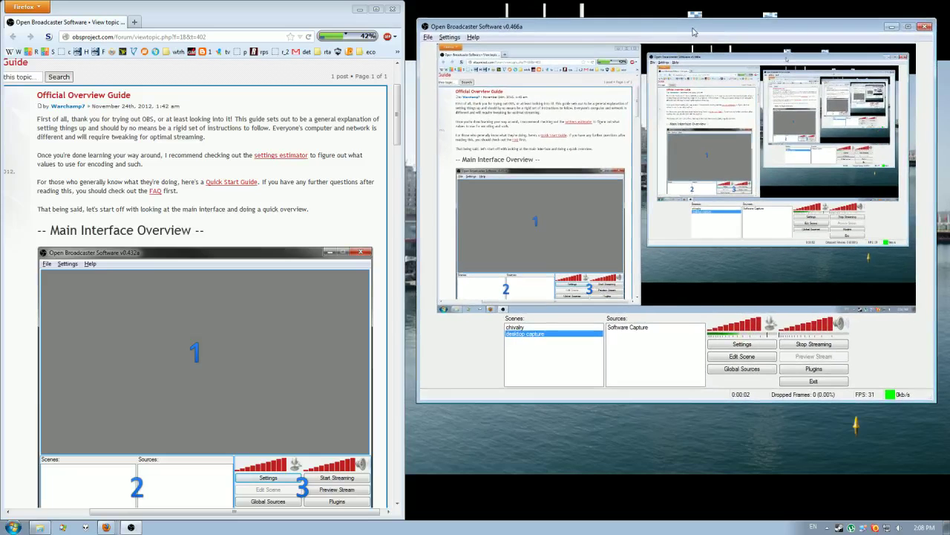
Scroll the OBS forum guide past the Main Interface Overview image to Sections 1–3
left_click_drag(80, 119, 378, 129)
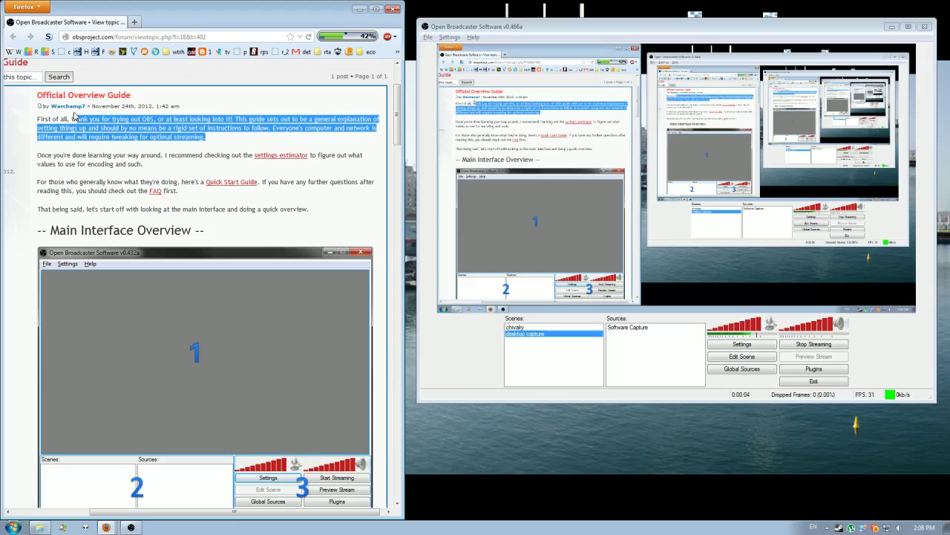
left_click(78, 117)
scroll(223, 223, "down", 3)
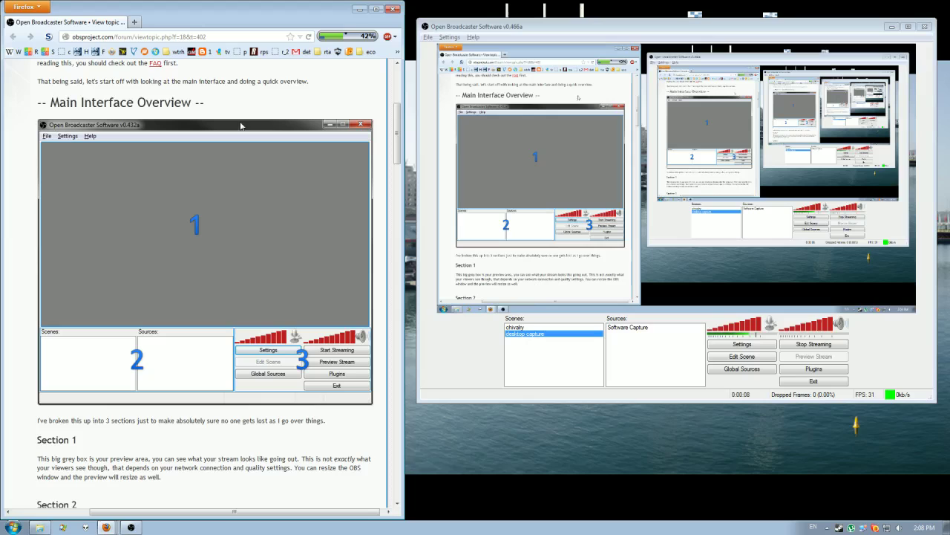
scroll(398, 170, "down", 1)
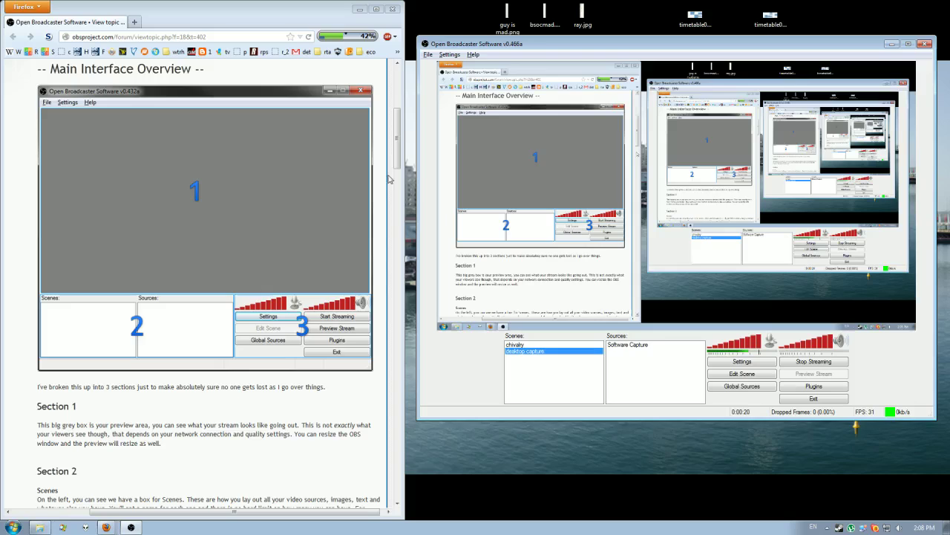
scroll(350, 194, "down", 3)
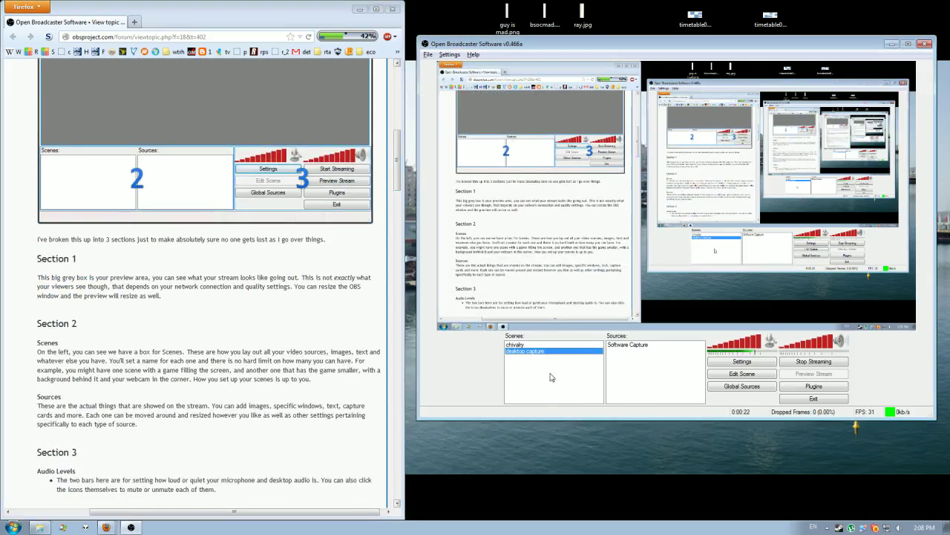
Add a new scene called 'scene 1', then pick Software Capture from the Sources menu
right_click(551, 375)
left_click(580, 381)
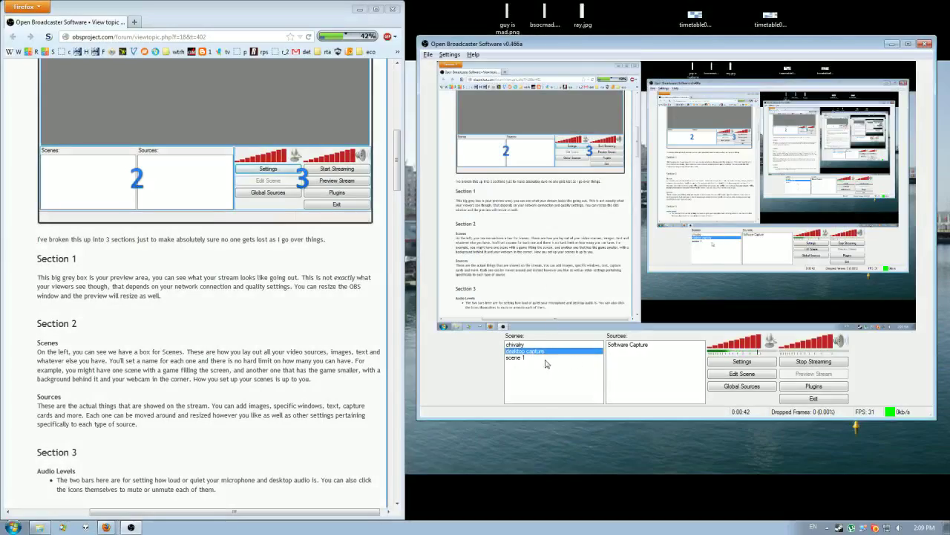
right_click(632, 371)
left_click(624, 347)
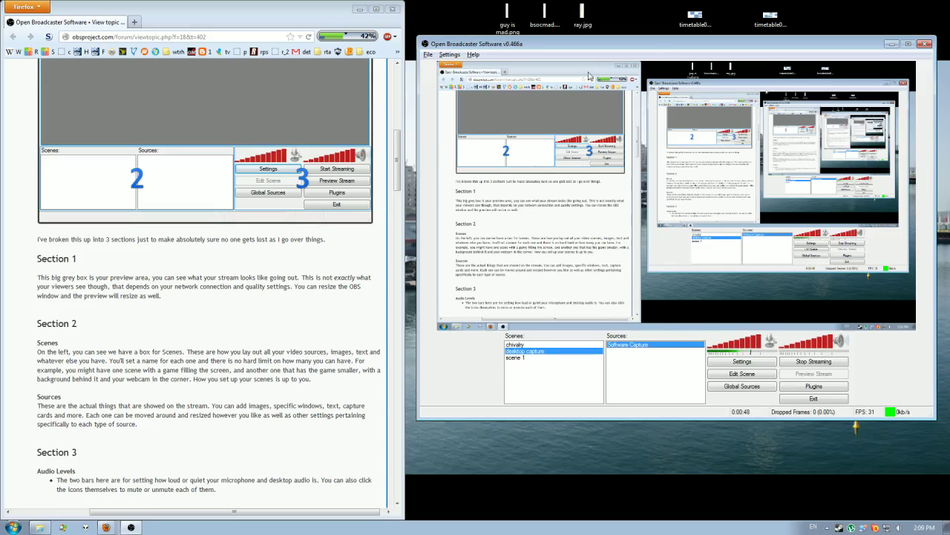
Try a Game Capture source with Firefox as the target application
right_click(628, 363)
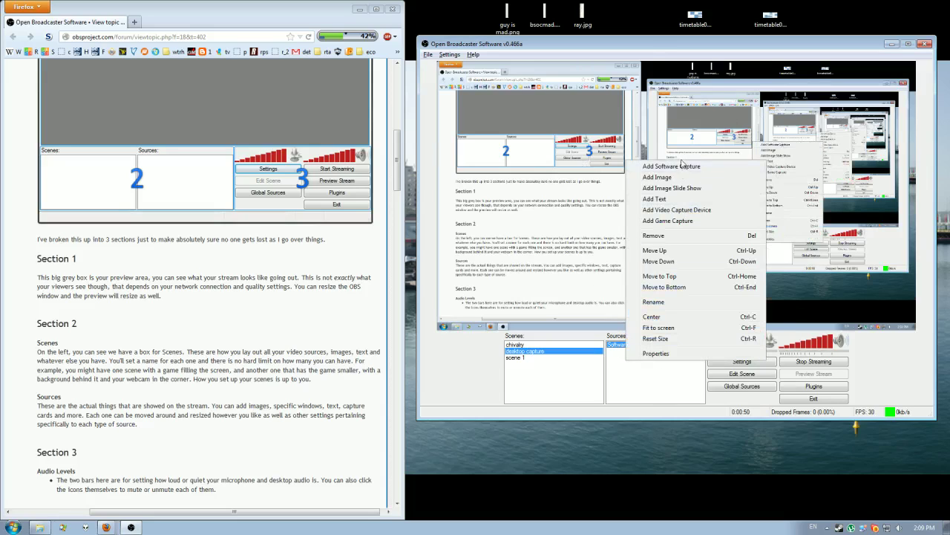
left_click(677, 222)
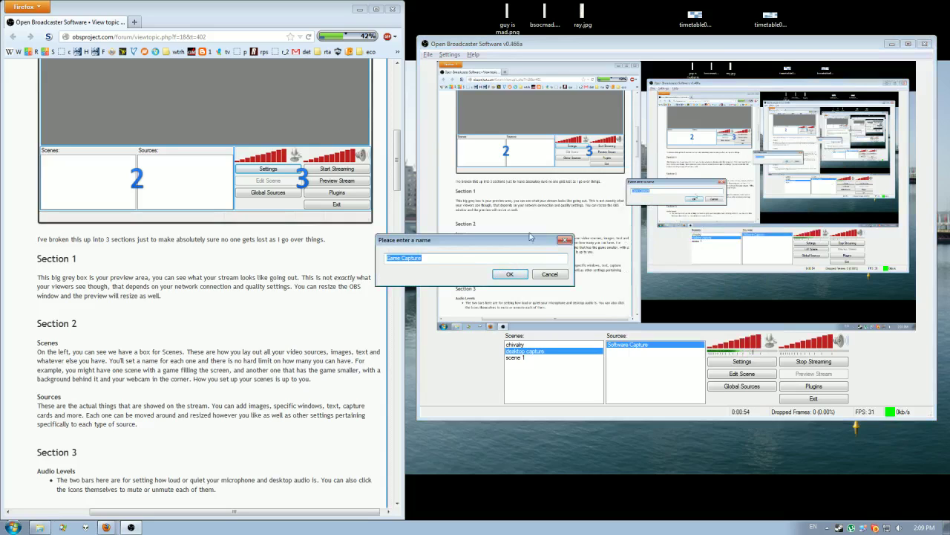
left_click(456, 257)
key("Return")
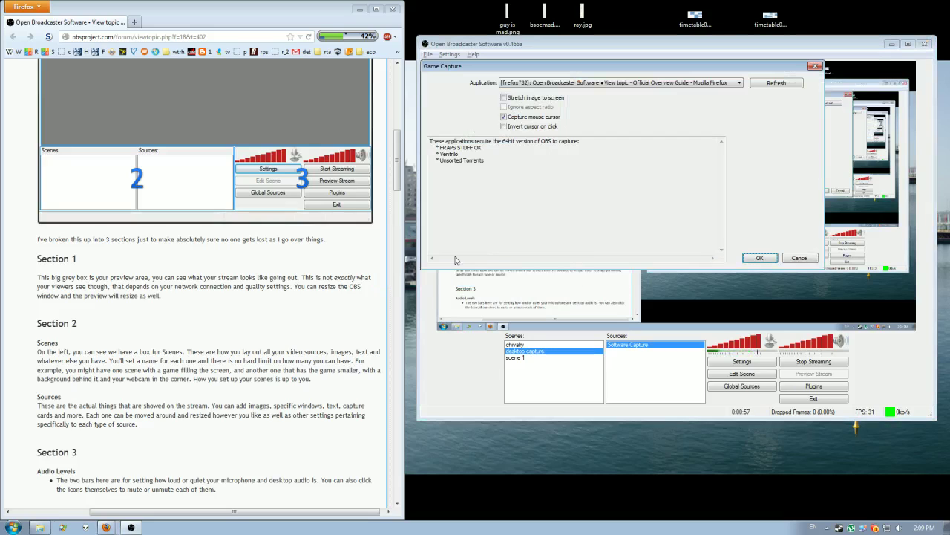
left_click(570, 80)
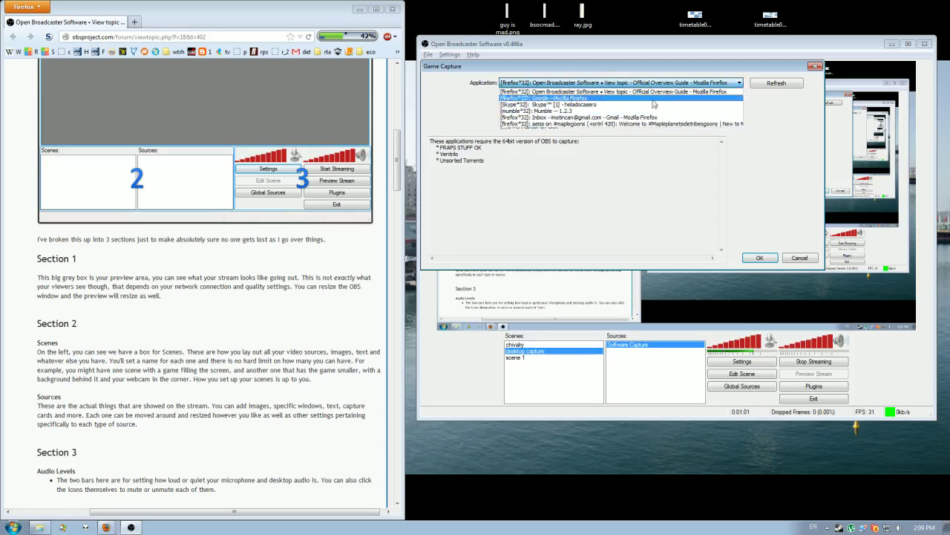
left_click(609, 92)
Cancel the Game Capture source and launch Dota 2 from the Steam tray menu
left_click_drag(608, 67, 558, 104)
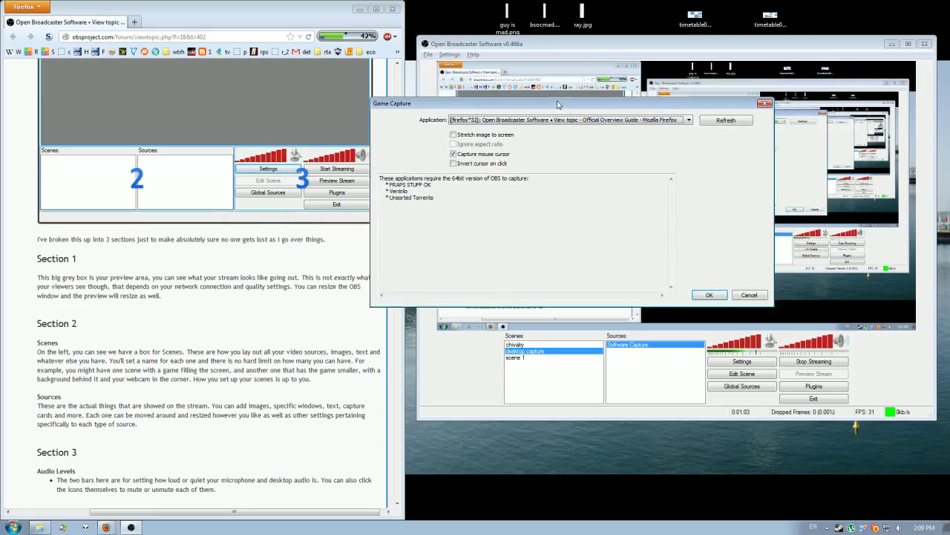
left_click(750, 297)
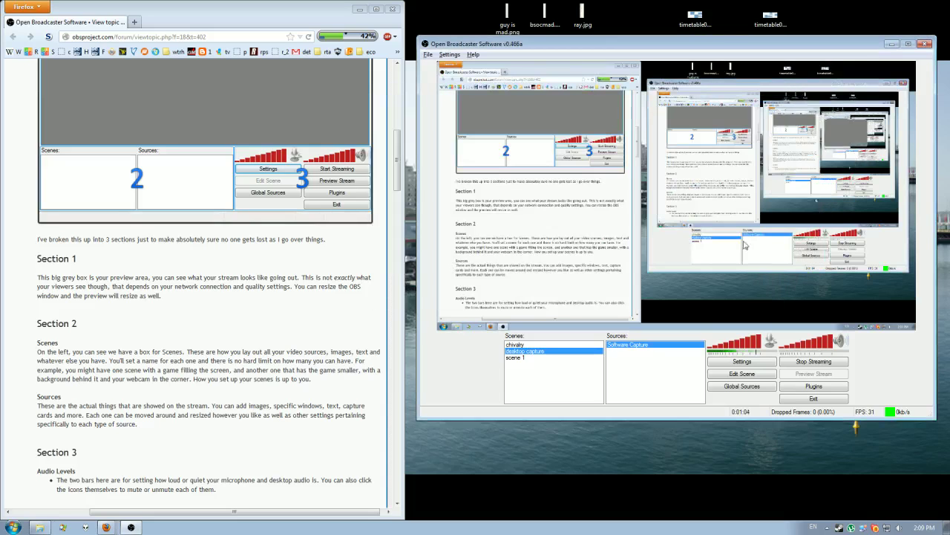
right_click(839, 528)
left_click(585, 237)
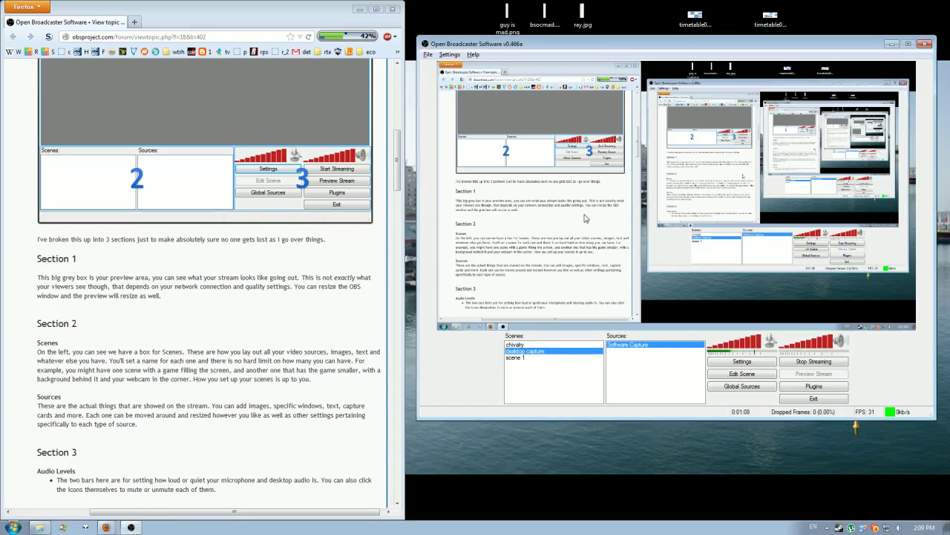
Add a Game Capture source for Dota 2 with stretching left off
key("alt+Tab")
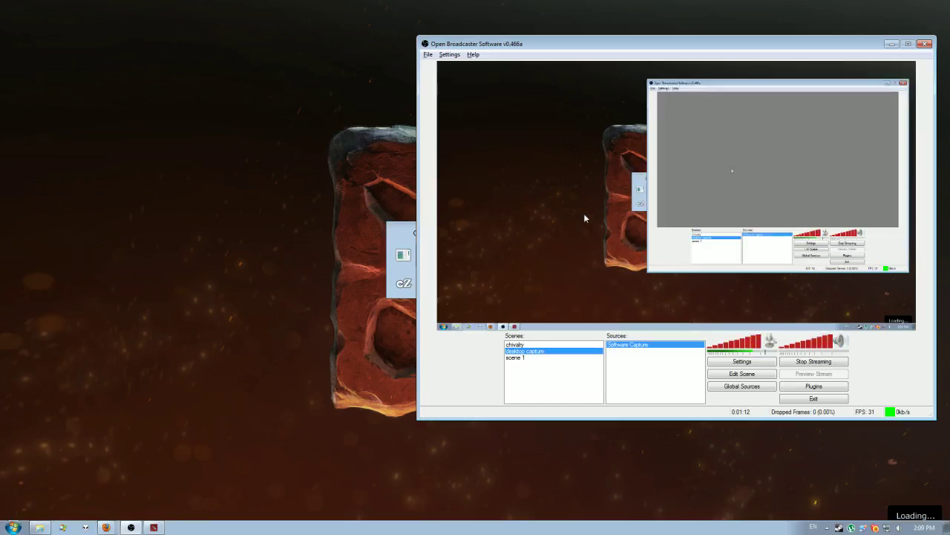
right_click(649, 380)
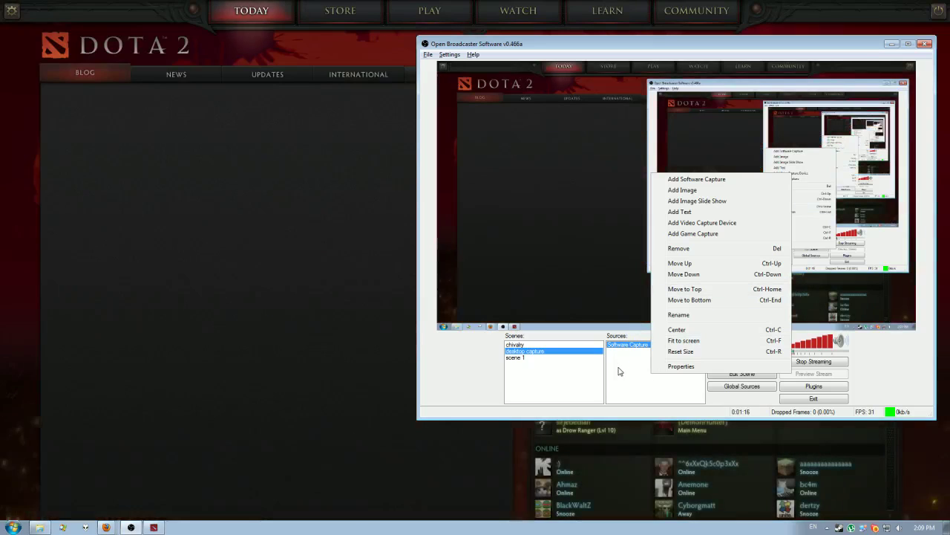
left_click(691, 234)
left_click(511, 275)
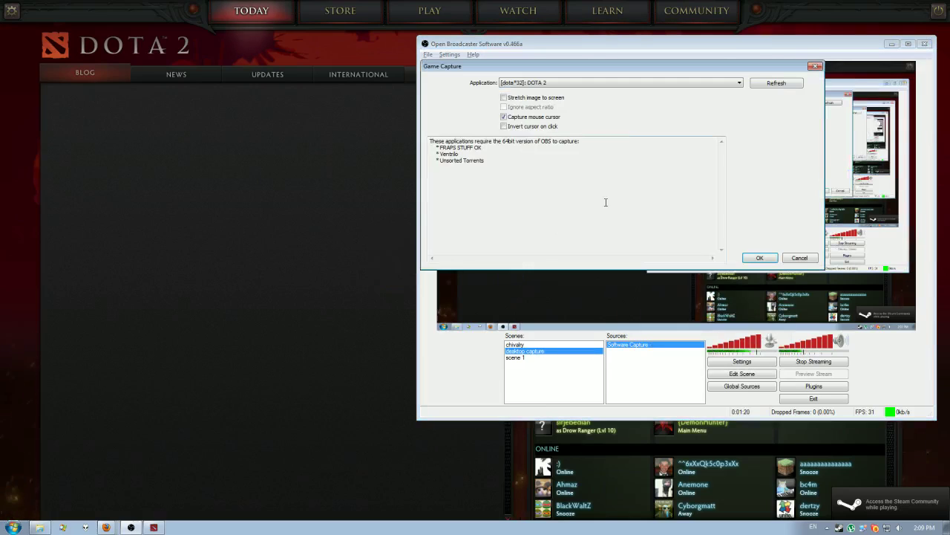
left_click(523, 98)
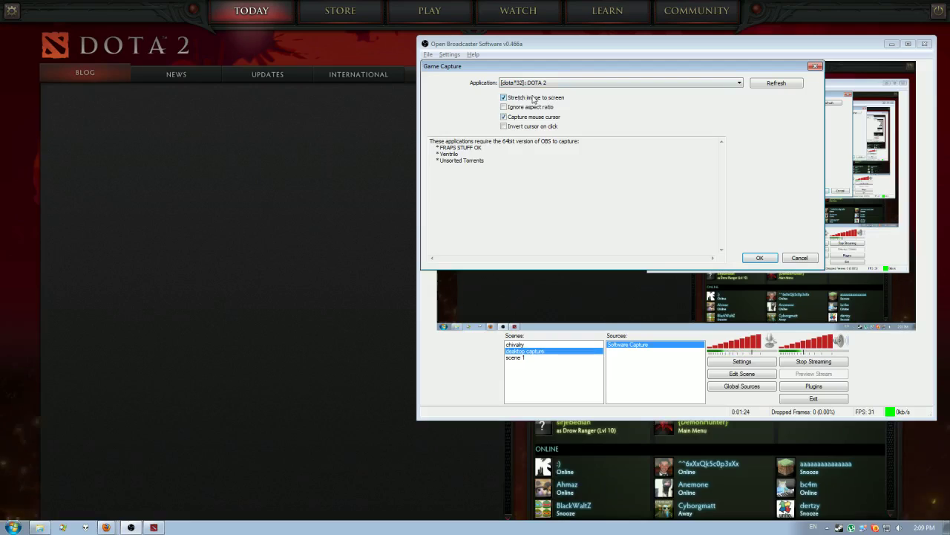
left_click(534, 99)
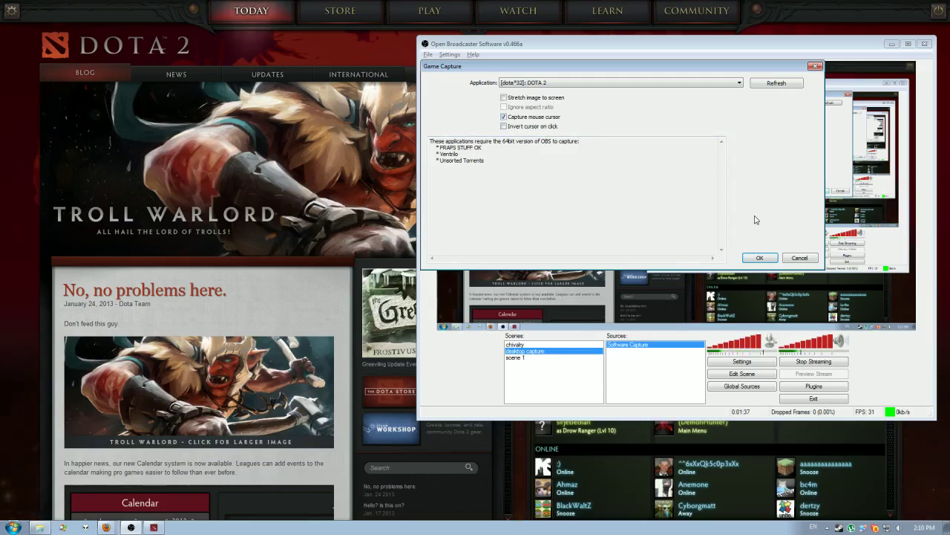
left_click(759, 258)
key("alt+Tab")
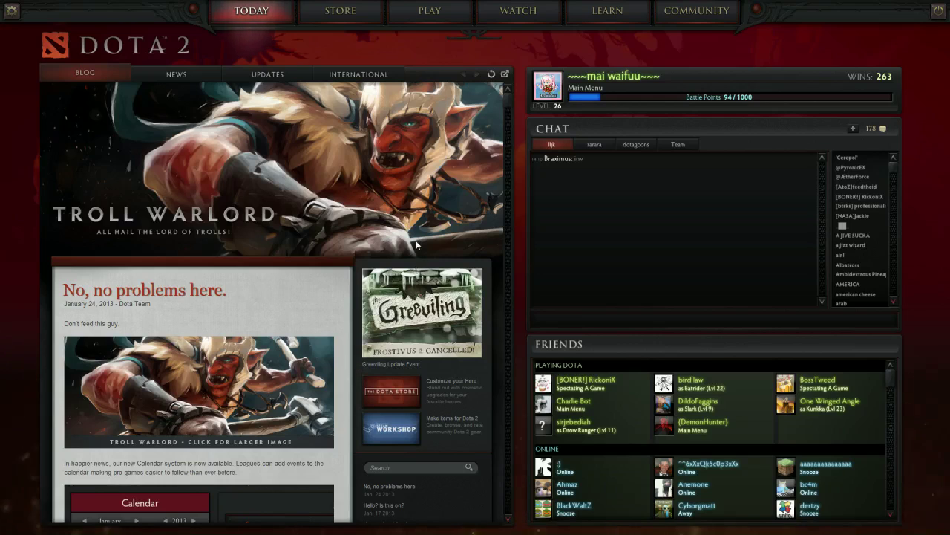
Quit Dota 2 and move the OBS window to the right side of the screen
key("alt+Tab")
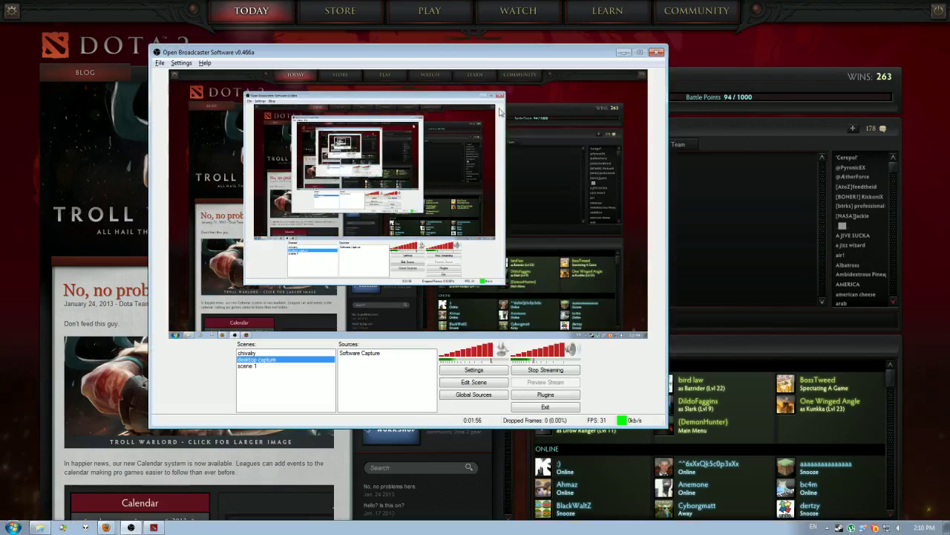
key("alt+Tab")
key("alt+F4")
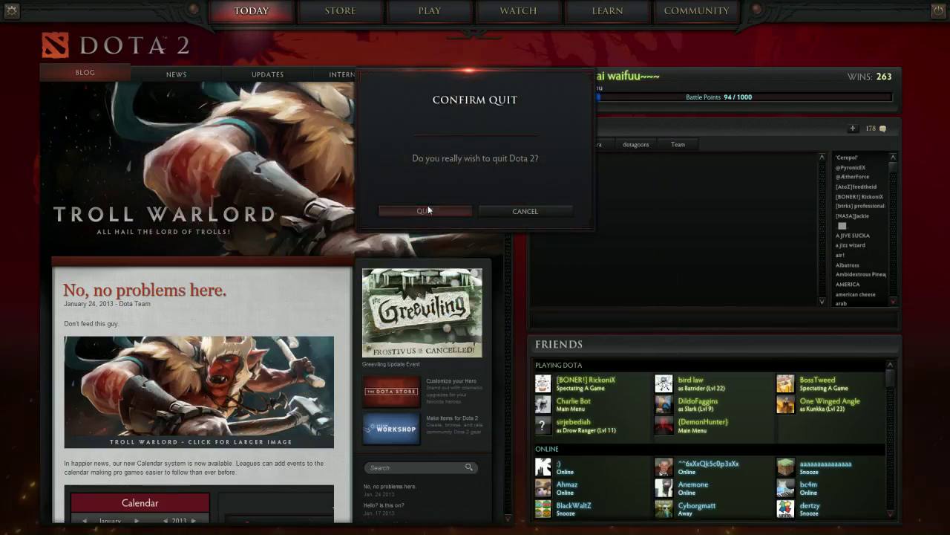
left_click(428, 211)
left_click_drag(624, 53, 824, 51)
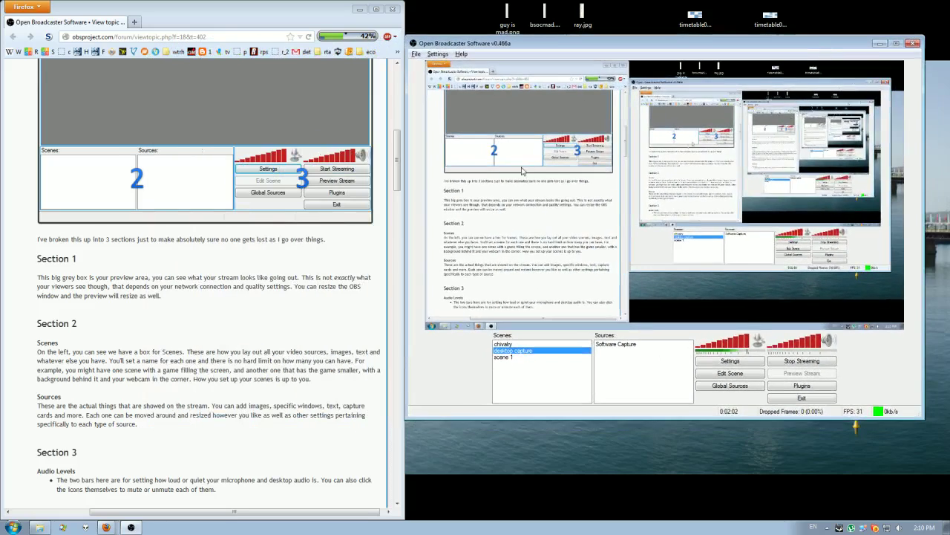
Scroll the guide to the Settings Walkthrough and expand its General settings screenshot
left_click_drag(398, 187, 398, 232)
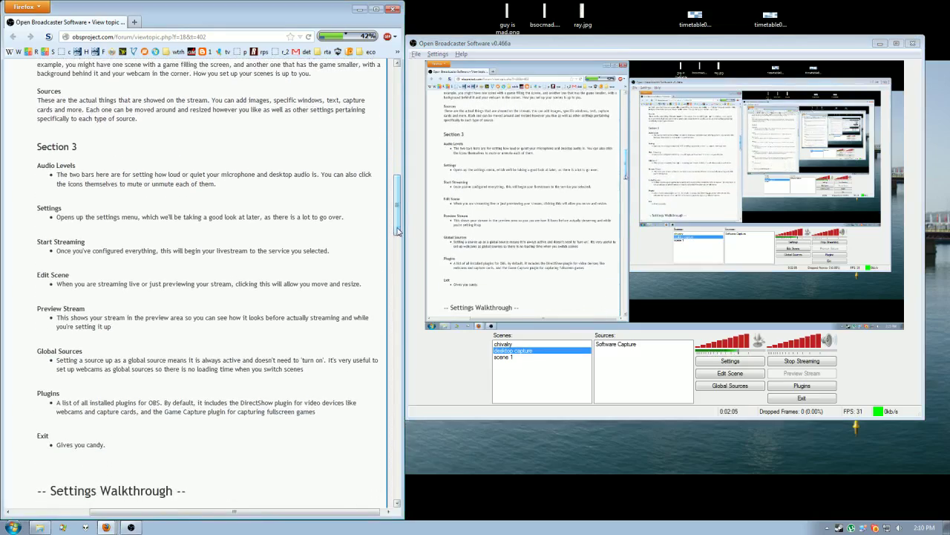
left_click_drag(56, 217, 345, 216)
left_click(232, 215)
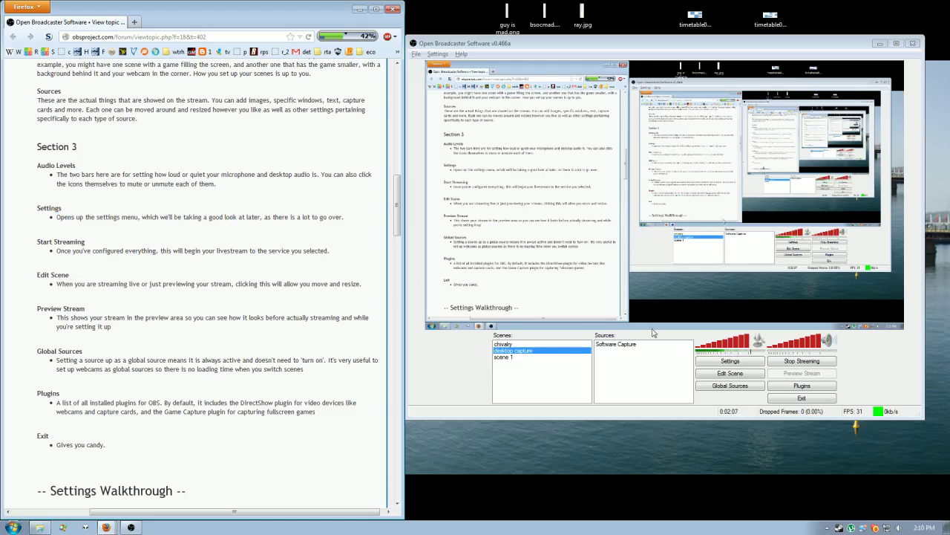
left_click(740, 355)
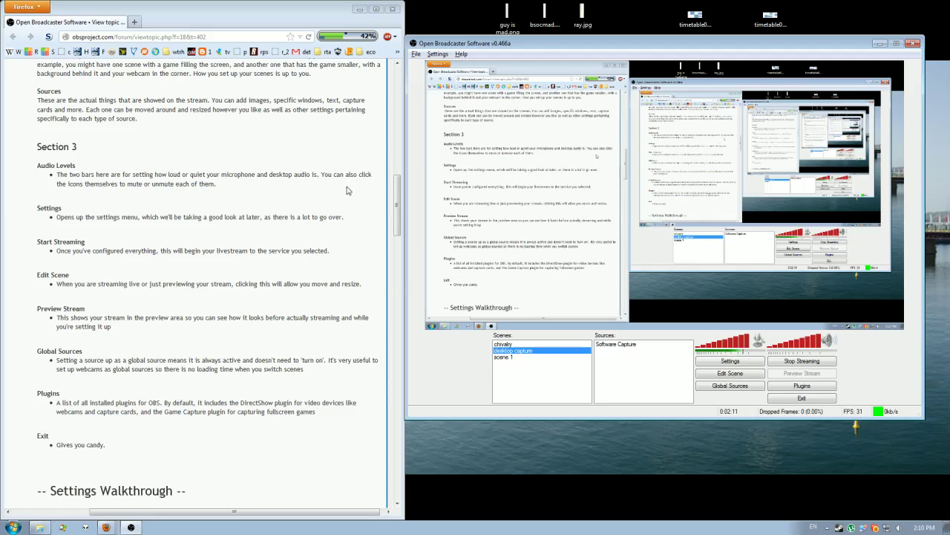
scroll(399, 205, "down", 1)
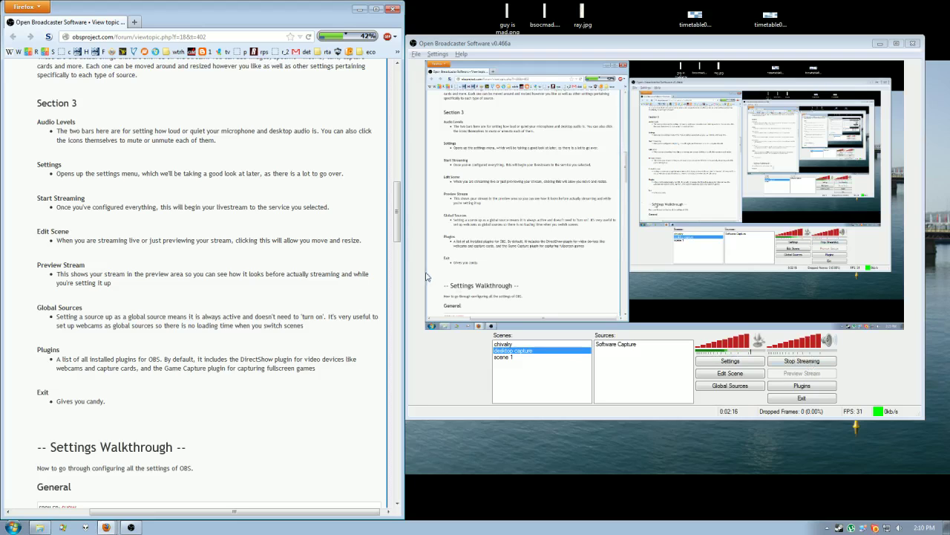
left_click_drag(398, 232, 398, 168)
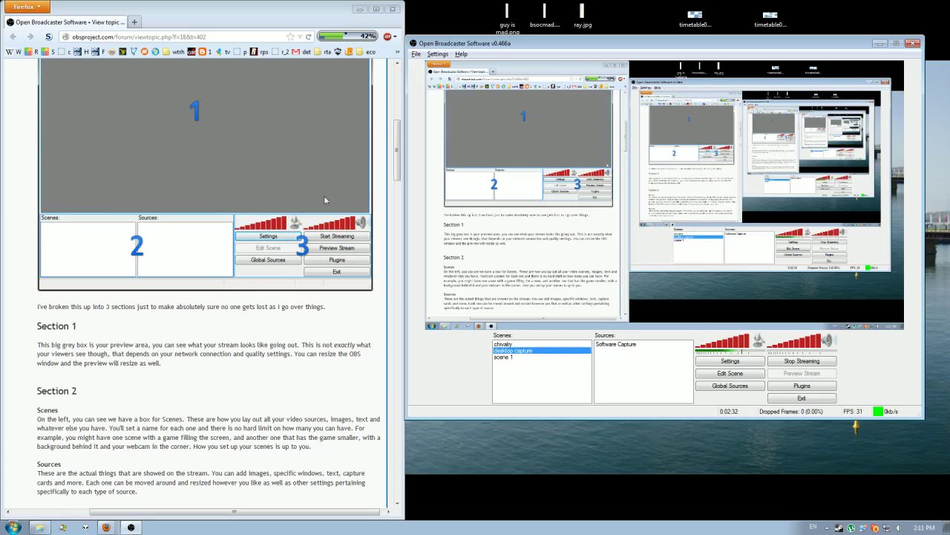
left_click_drag(396, 165, 399, 261)
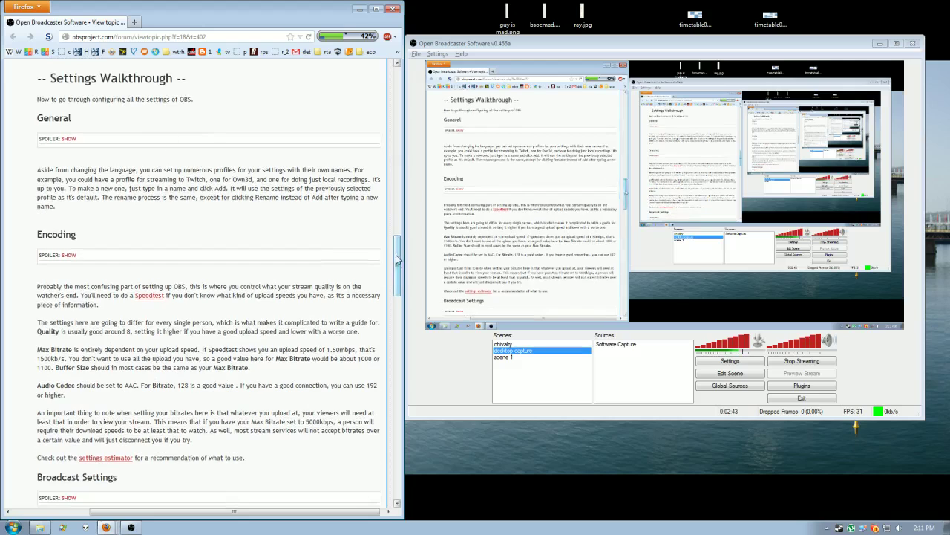
left_click(69, 138)
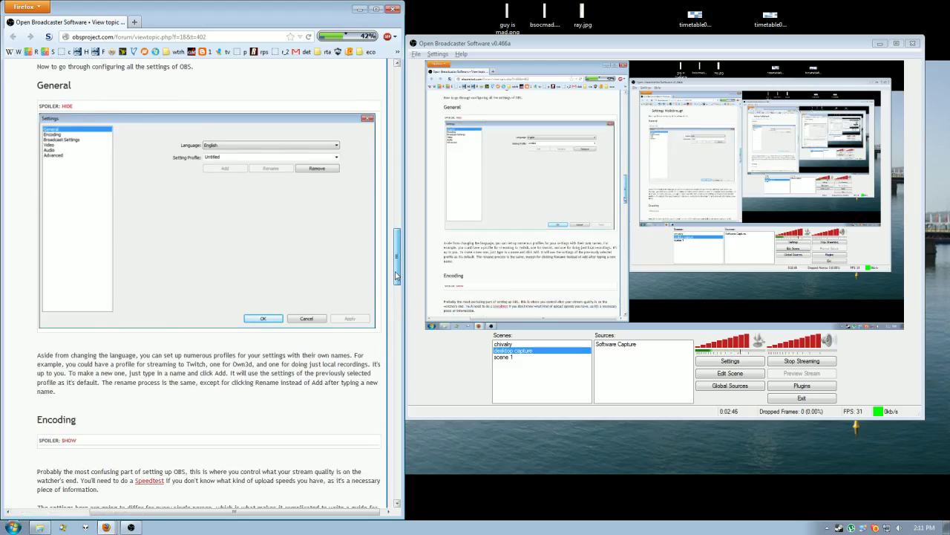
scroll(397, 271, "down", 1)
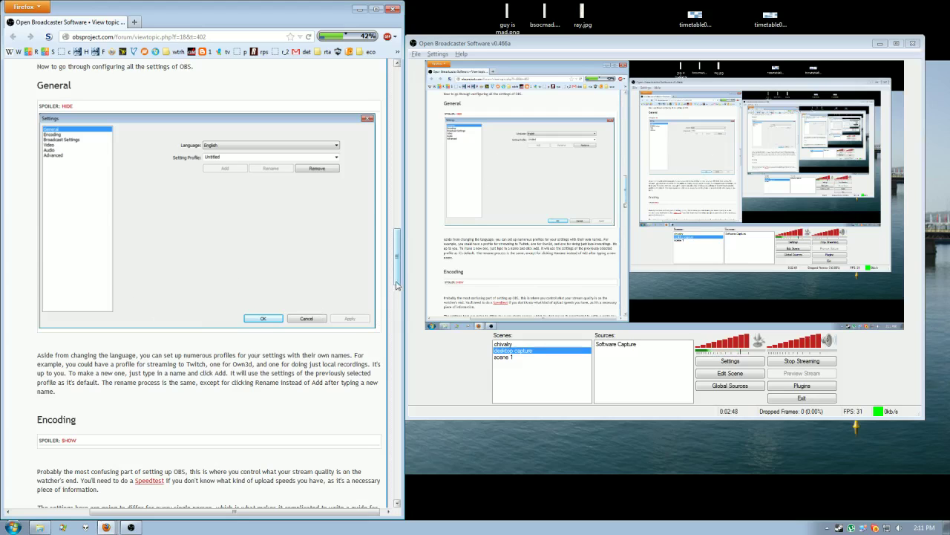
scroll(398, 275, "down", 2)
left_click(747, 366)
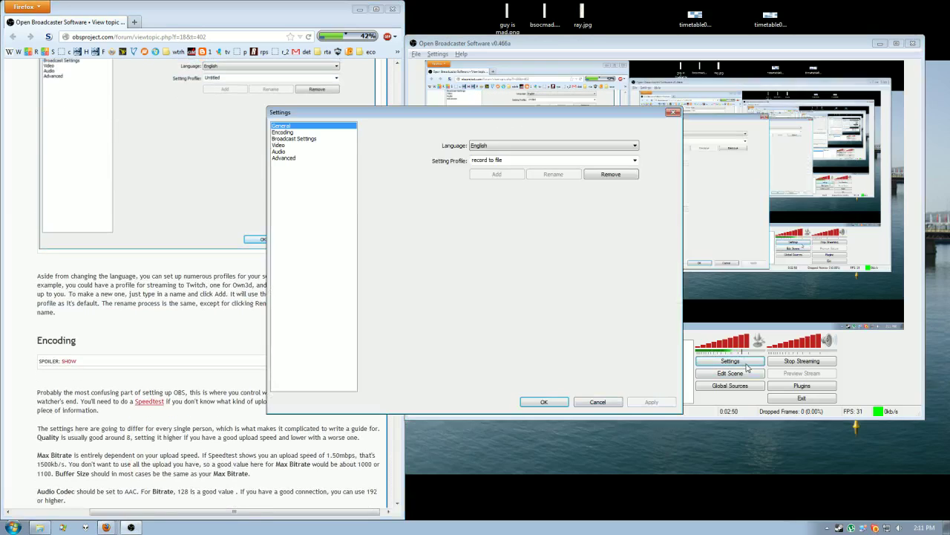
left_click_drag(528, 127, 661, 124)
left_click(649, 144)
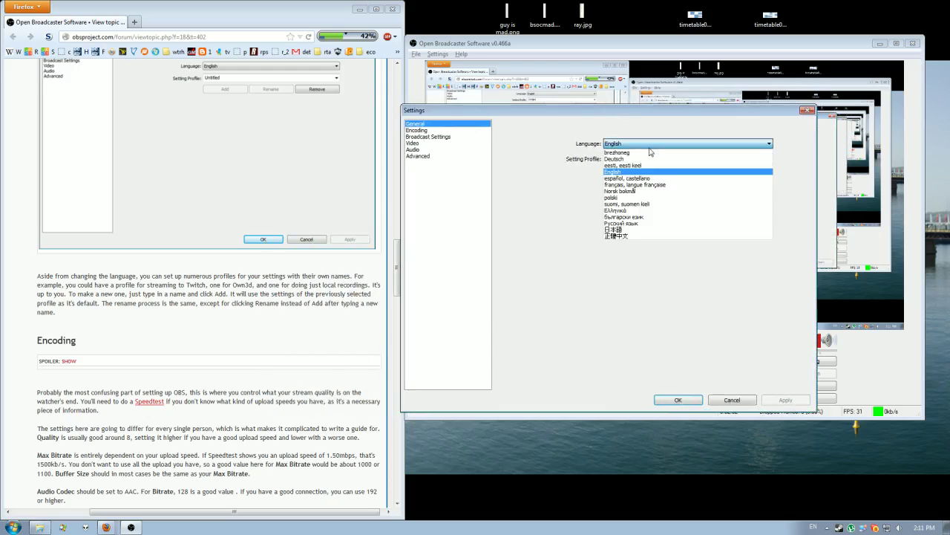
left_click(649, 152)
left_click(770, 159)
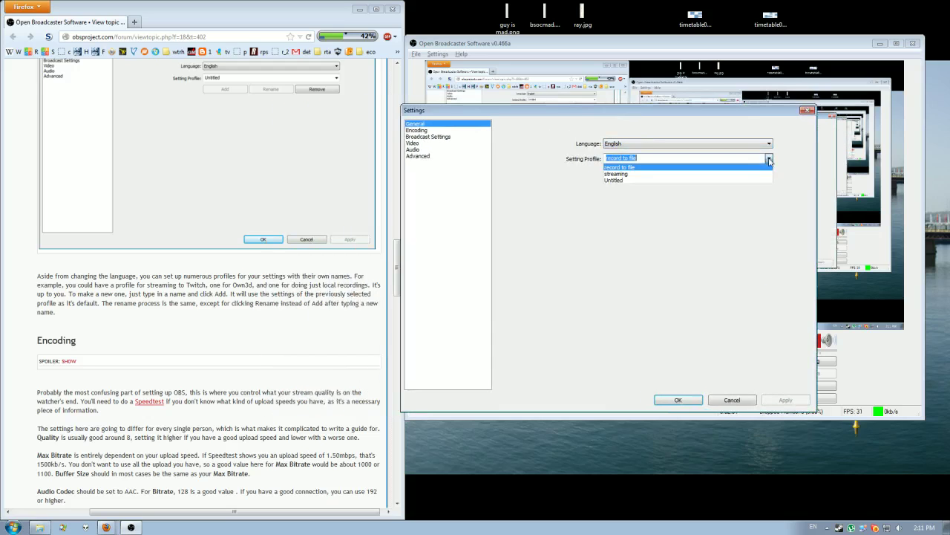
left_click(770, 167)
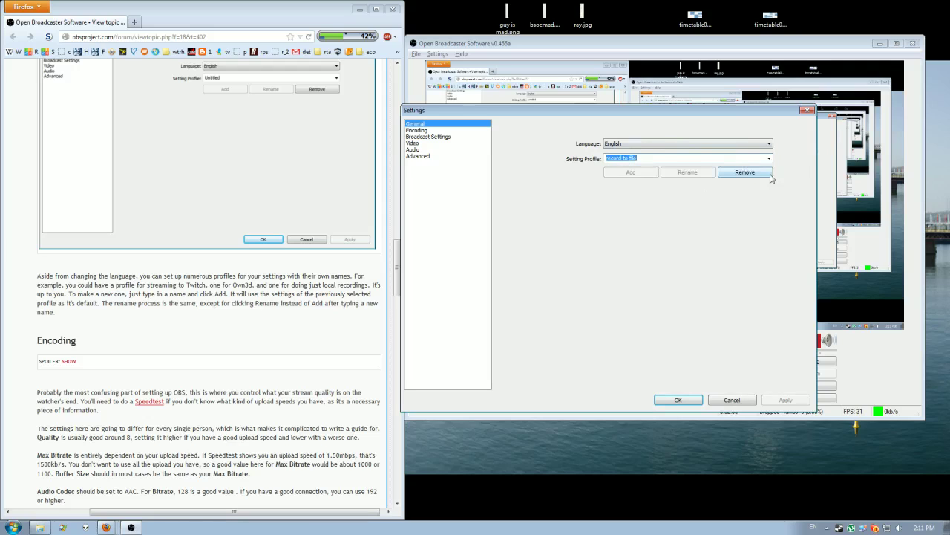
left_click(770, 158)
left_click(769, 166)
left_click_drag(491, 113, 523, 108)
left_click_drag(396, 275, 397, 298)
left_click(68, 188)
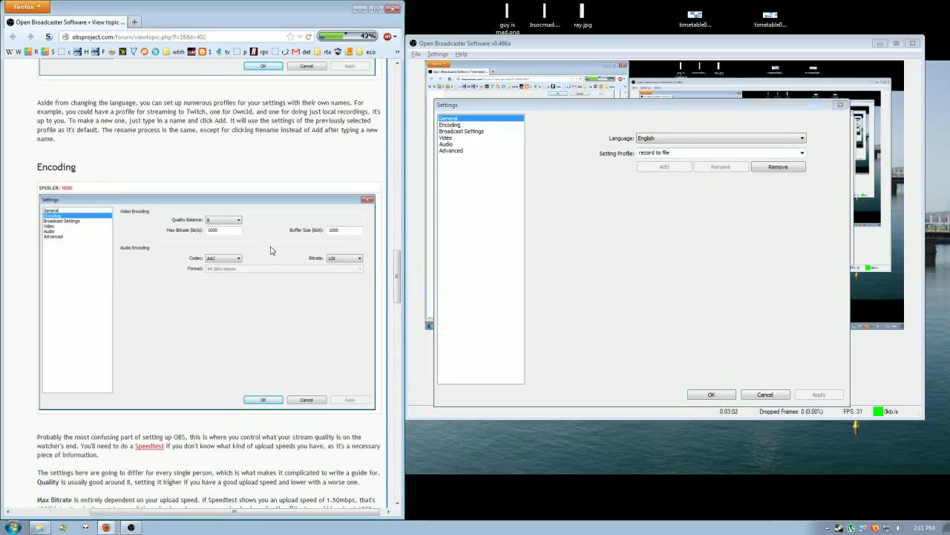
left_click_drag(399, 295, 398, 310)
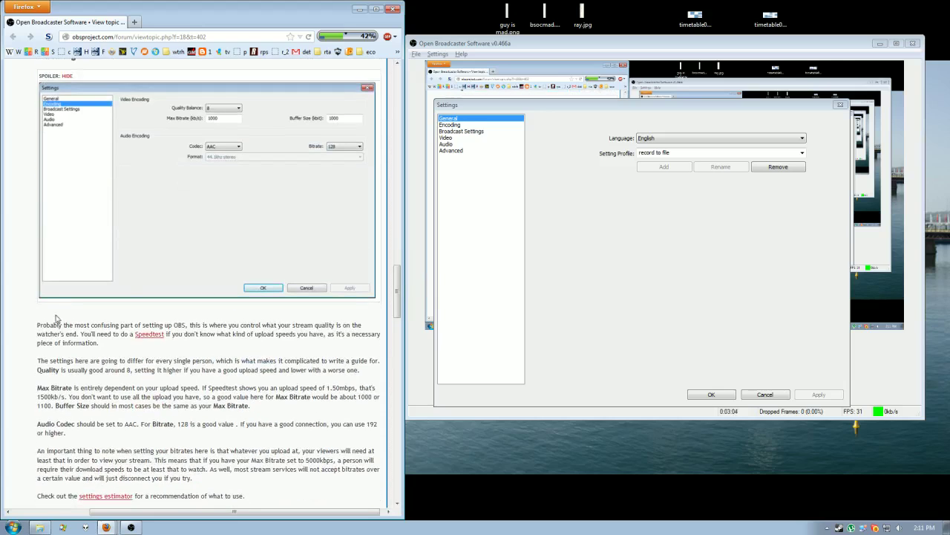
left_click_drag(39, 324, 303, 343)
left_click(303, 342)
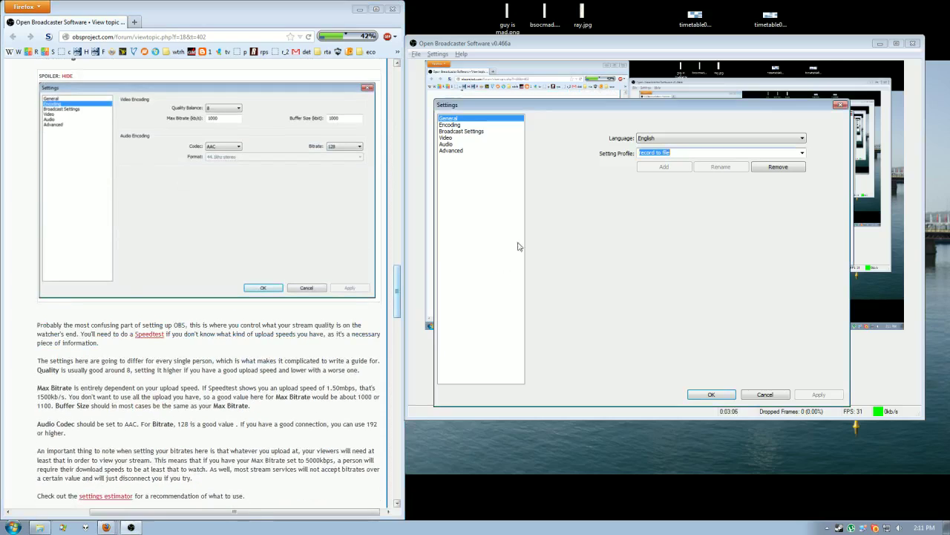
Open the Encoding page and set Quality Balance to 8
left_click(450, 125)
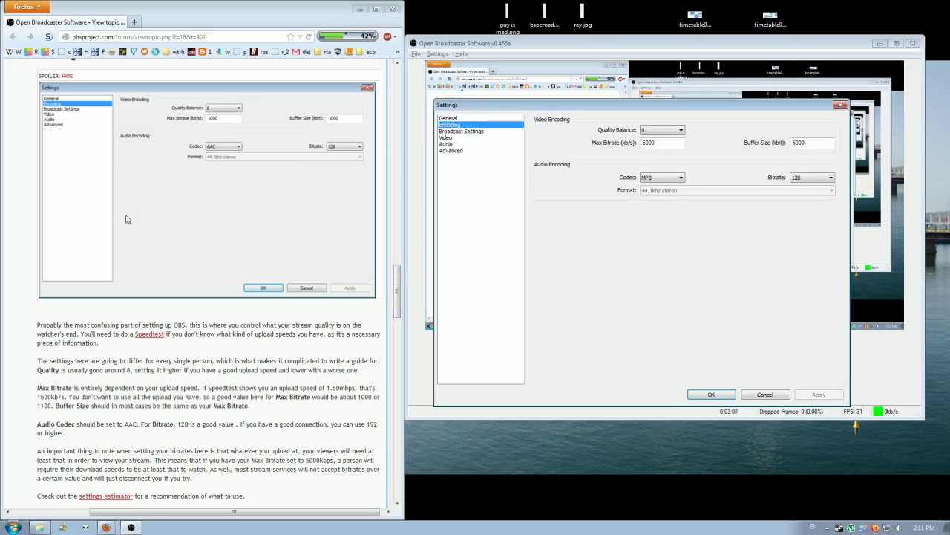
left_click(246, 335)
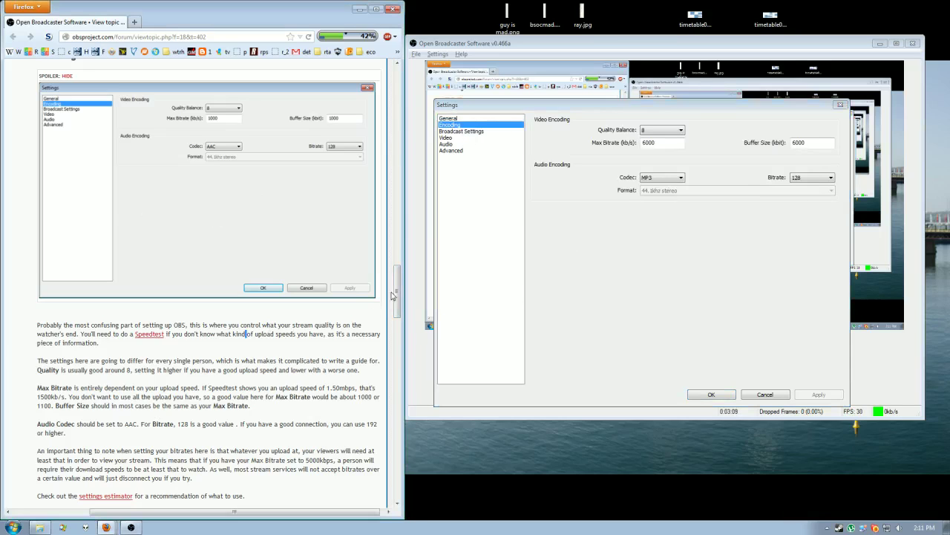
mouse_move(393, 296)
left_mouse_down()
mouse_move(396, 349)
mouse_move(395, 280)
left_mouse_up()
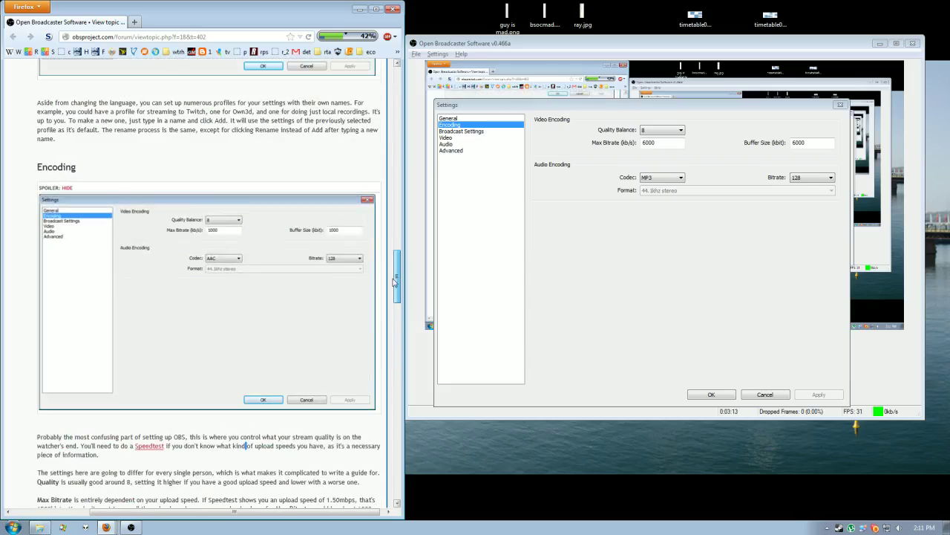
scroll(343, 282, "down", 6)
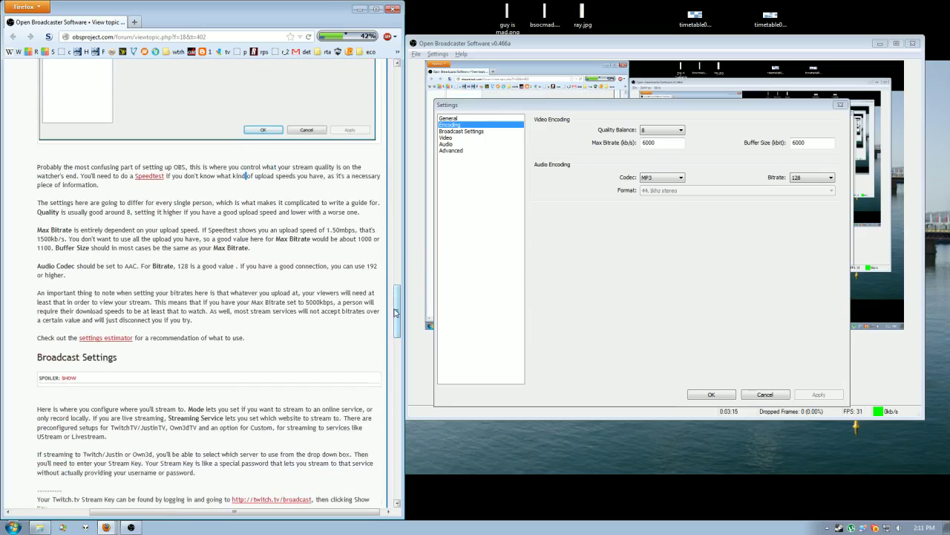
left_click_drag(396, 312, 400, 347)
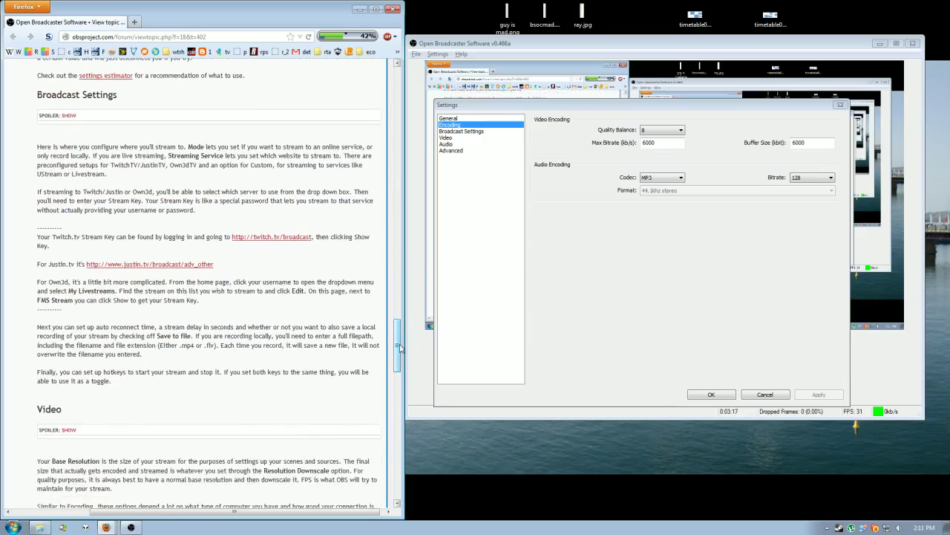
left_click(648, 131)
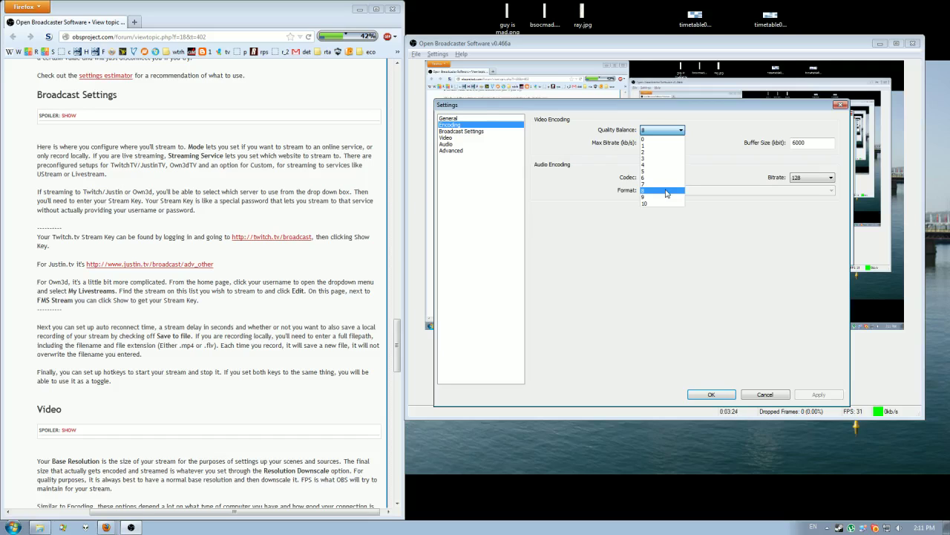
left_click(666, 192)
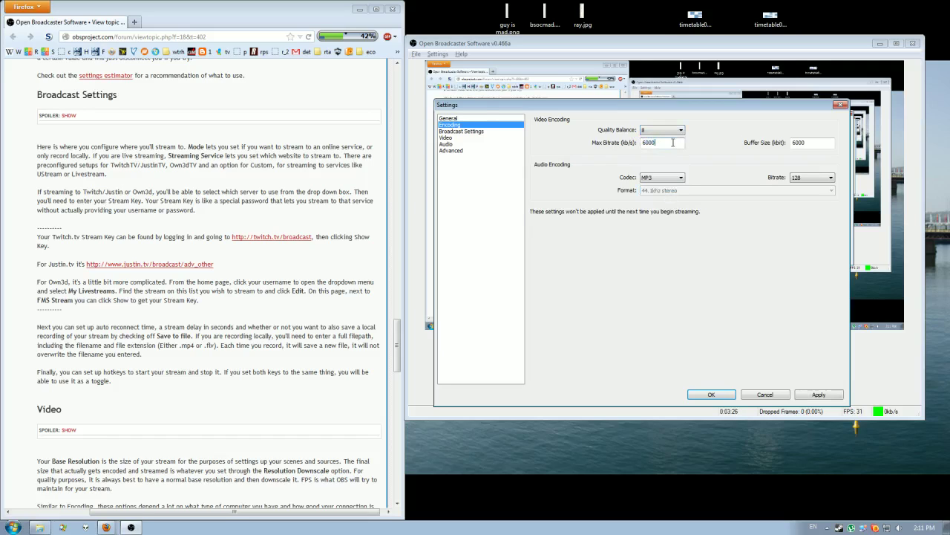
Set Max Bitrate and Buffer Size to 6000
left_click_drag(656, 143, 648, 144)
left_click(675, 145)
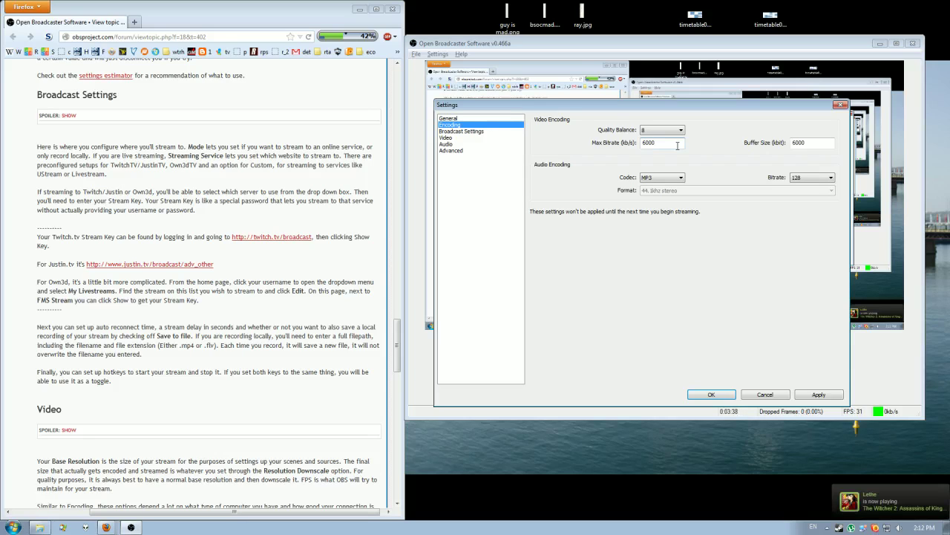
type("6000")
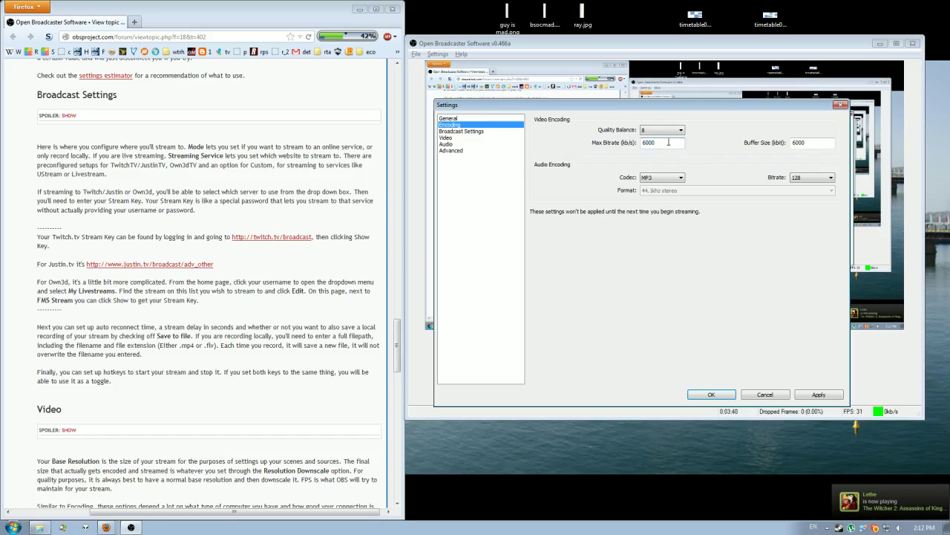
double_click(651, 141)
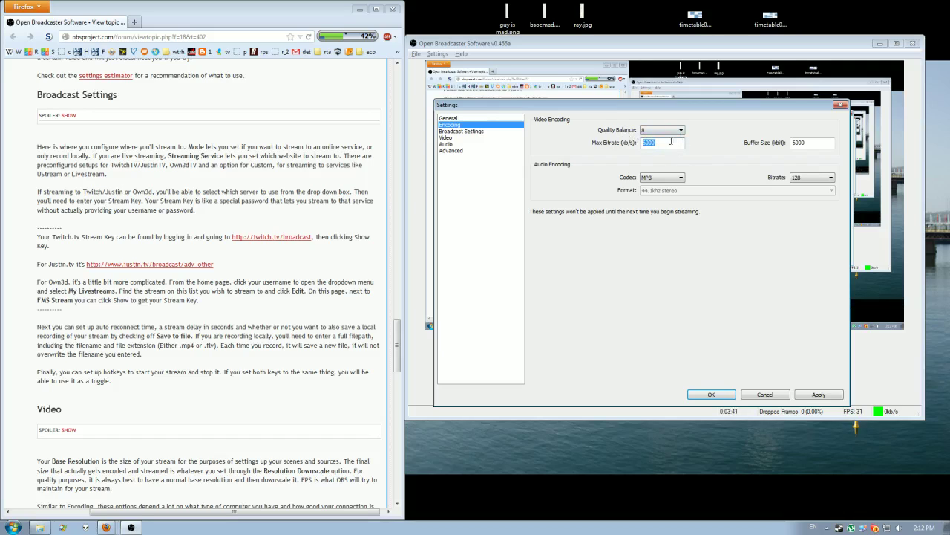
left_click_drag(743, 104, 755, 105)
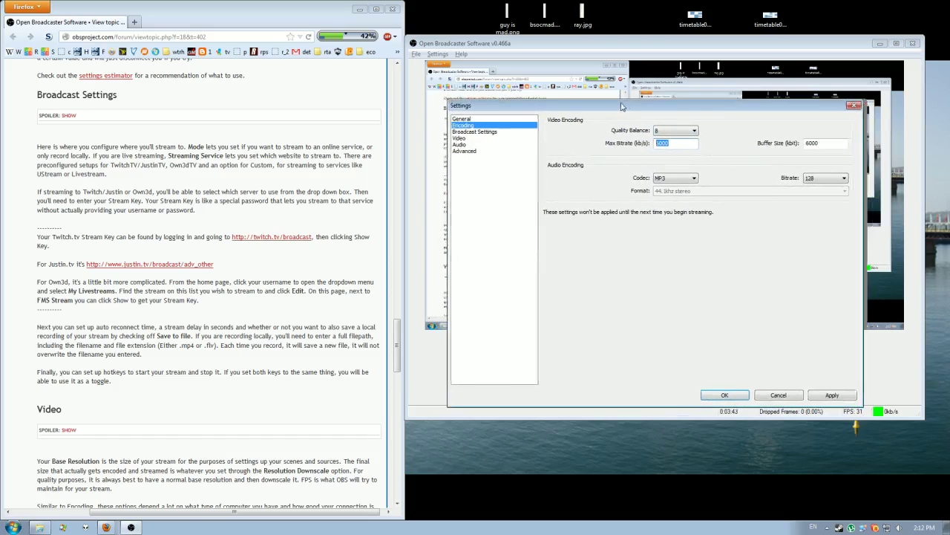
left_click(829, 142)
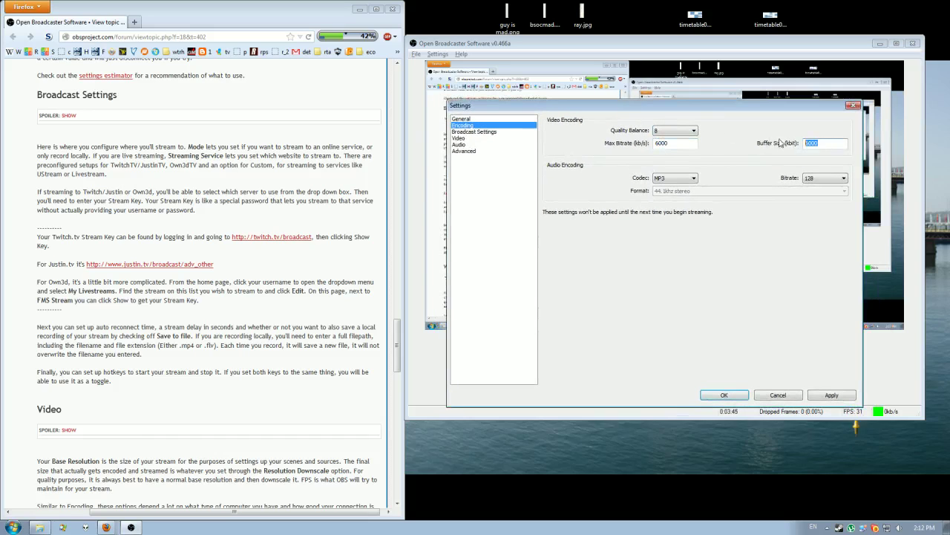
double_click(661, 142)
Set the audio codec to MP3 with a bitrate of 128
left_click(674, 177)
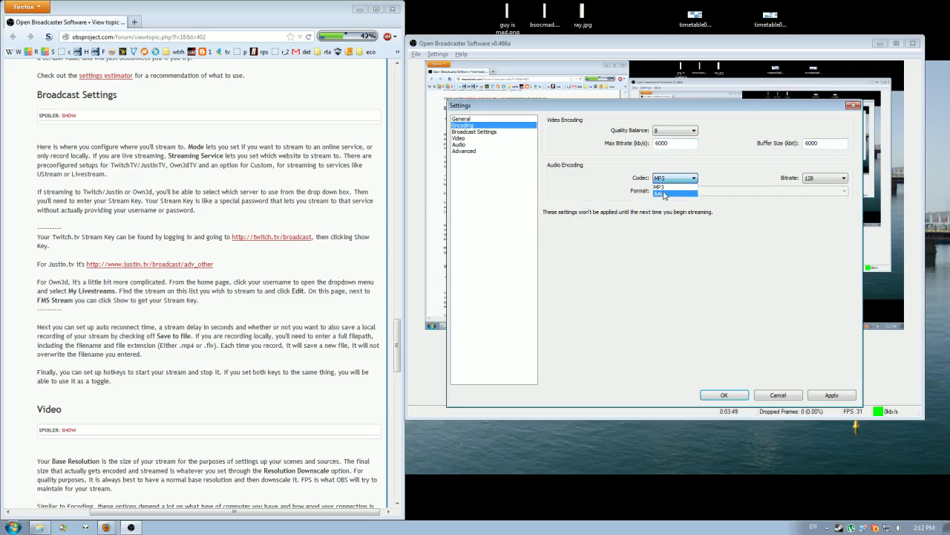
left_click(672, 187)
left_click(834, 178)
left_click(825, 207)
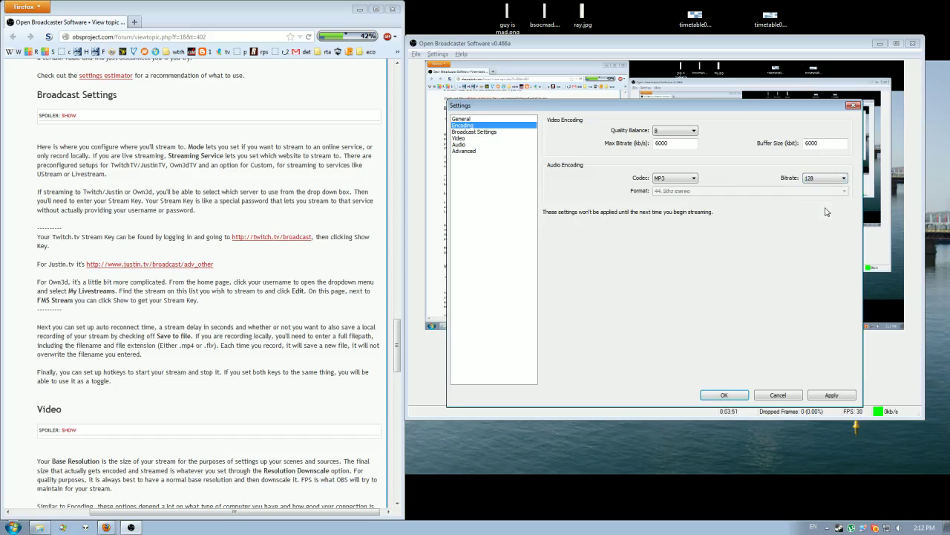
Apply the encoding changes and go to Broadcast Settings
left_click(471, 133)
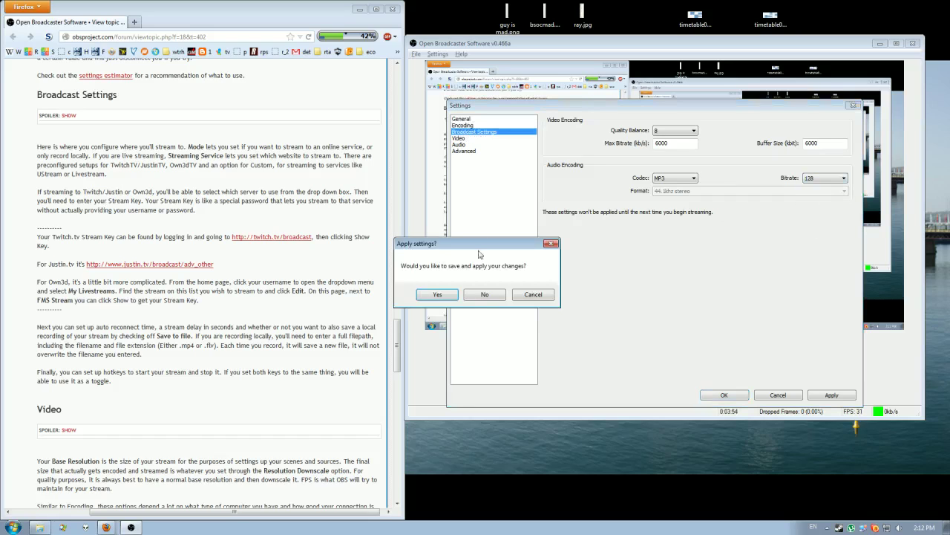
left_click(475, 296)
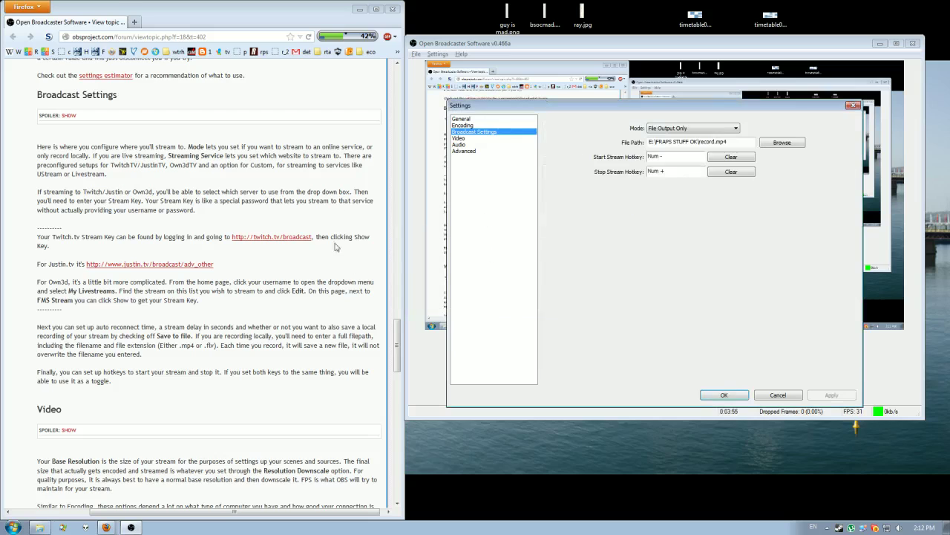
left_click(62, 115)
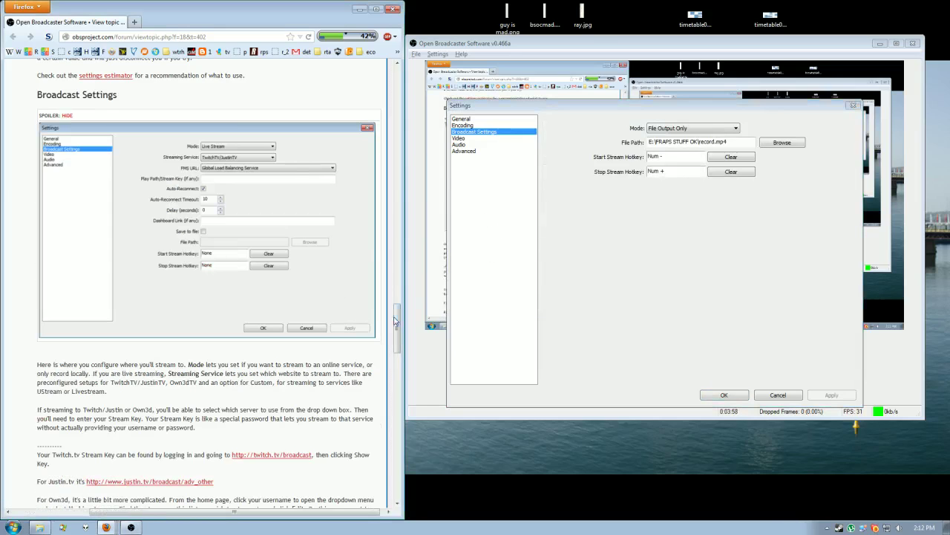
left_click_drag(396, 320, 397, 330)
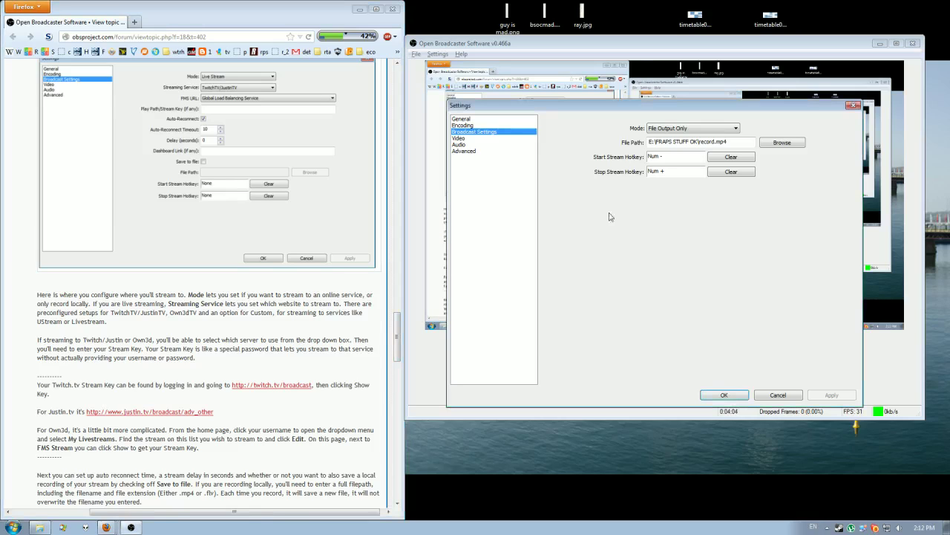
Set output mode to File Output Only, keeping the path E:\FRAPS STUFF OK\record.mp4
left_click(675, 128)
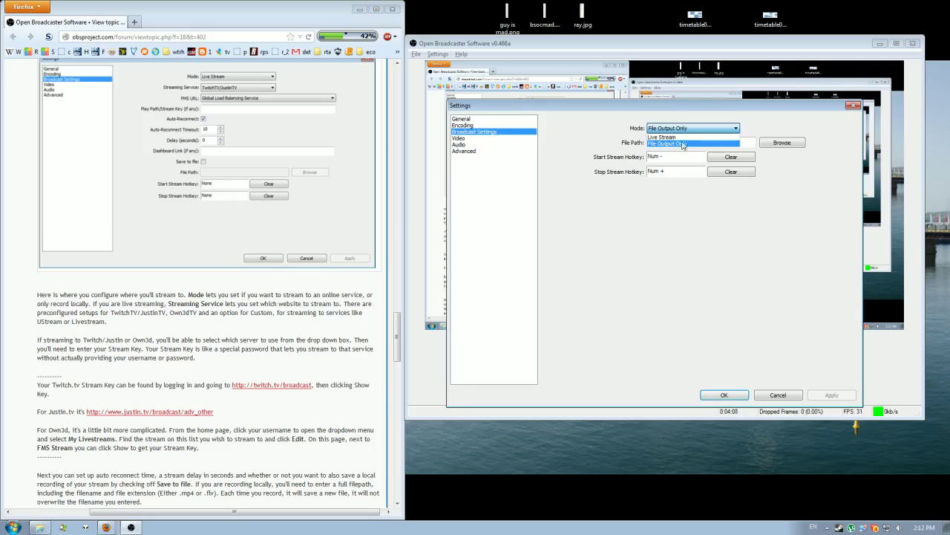
left_click(693, 144)
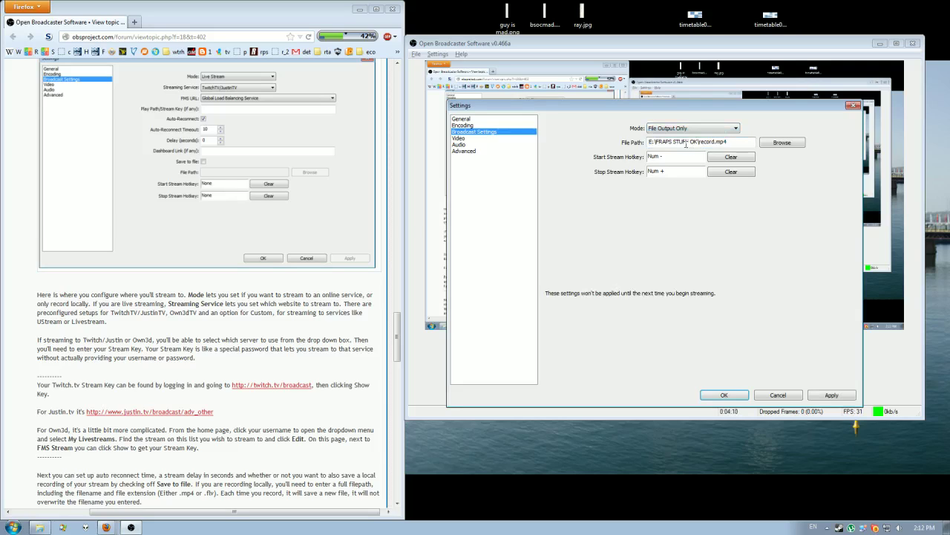
left_click(784, 147)
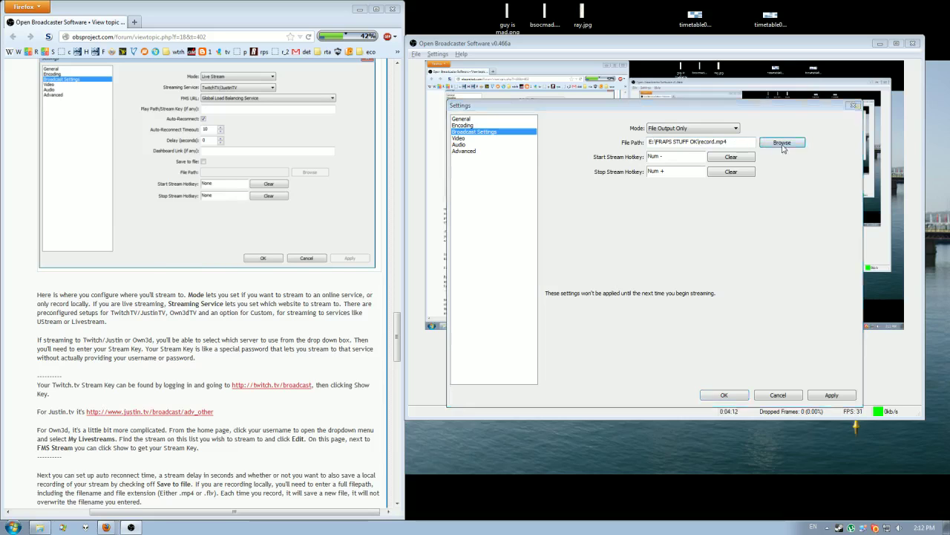
left_click_drag(566, 119, 513, 103)
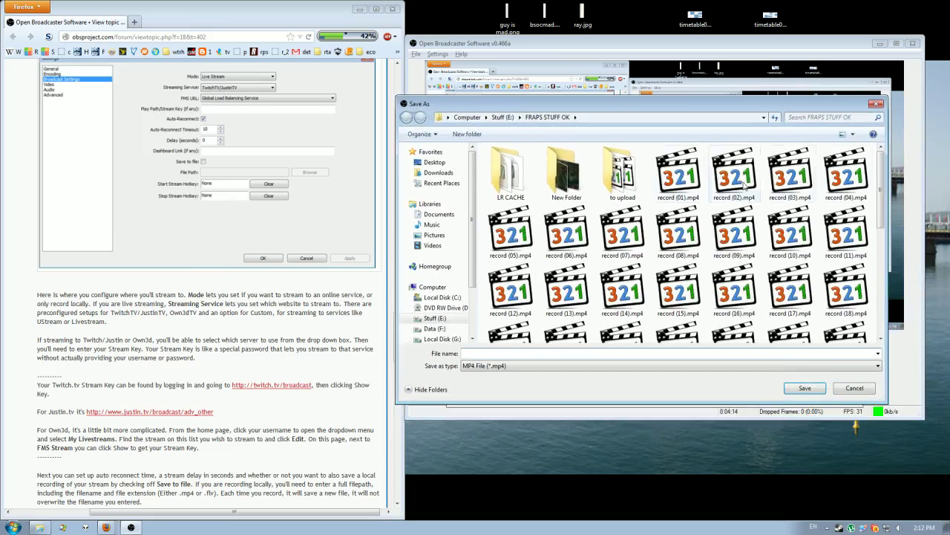
scroll(873, 249, "down", 2)
scroll(873, 250, "down", 2)
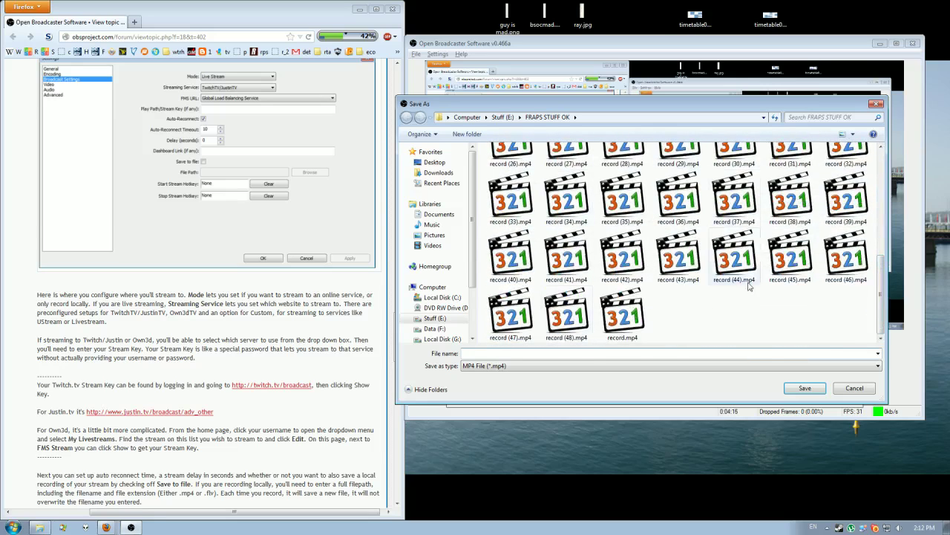
left_click(846, 392)
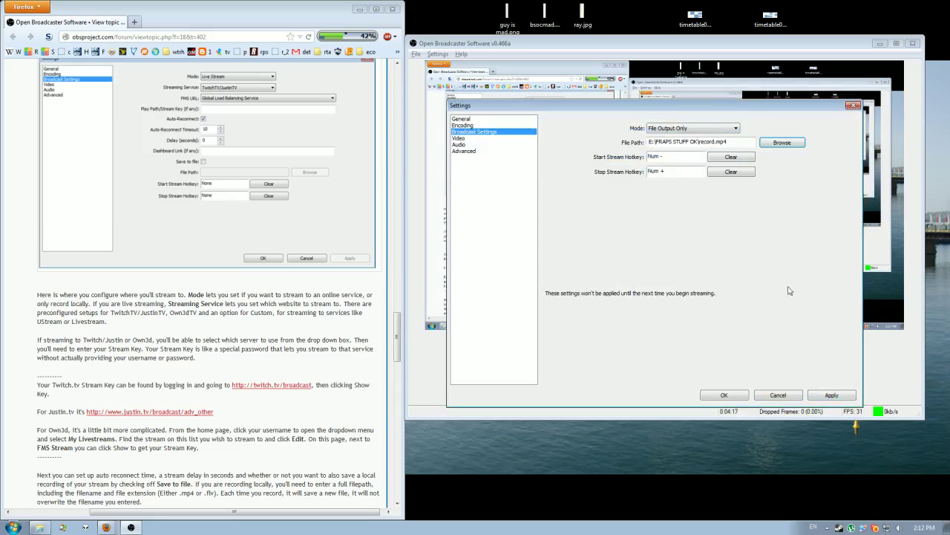
left_click(655, 159)
mouse_move(727, 110)
left_mouse_down()
mouse_move(553, 130)
mouse_move(715, 120)
left_mouse_up()
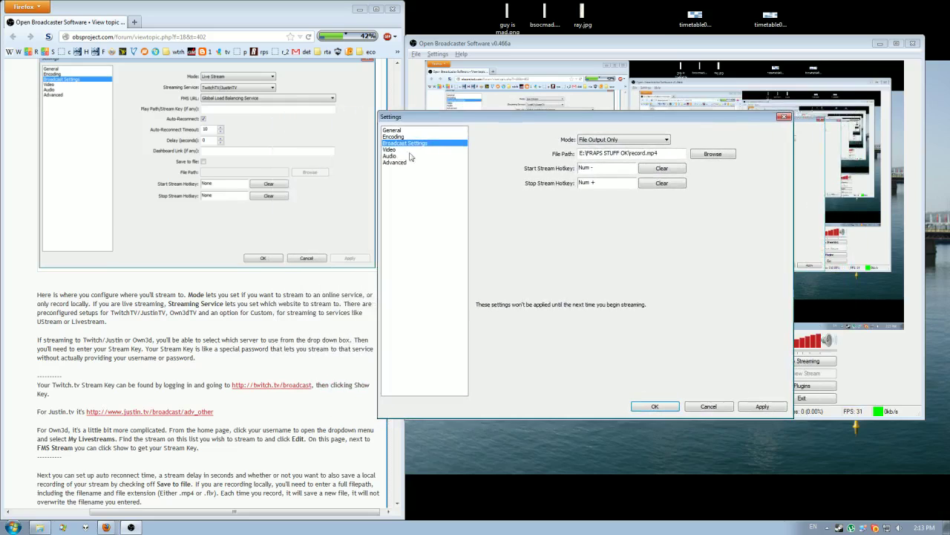
Apply the broadcast settings and expand the guide's Video section screenshot
left_click(410, 156)
left_click(482, 297)
left_click(279, 306)
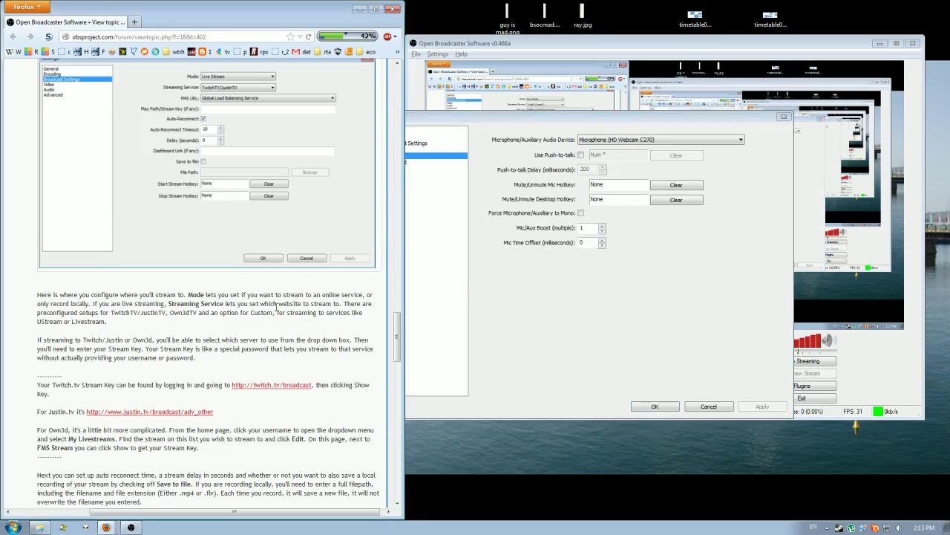
scroll(277, 307, "down", 10)
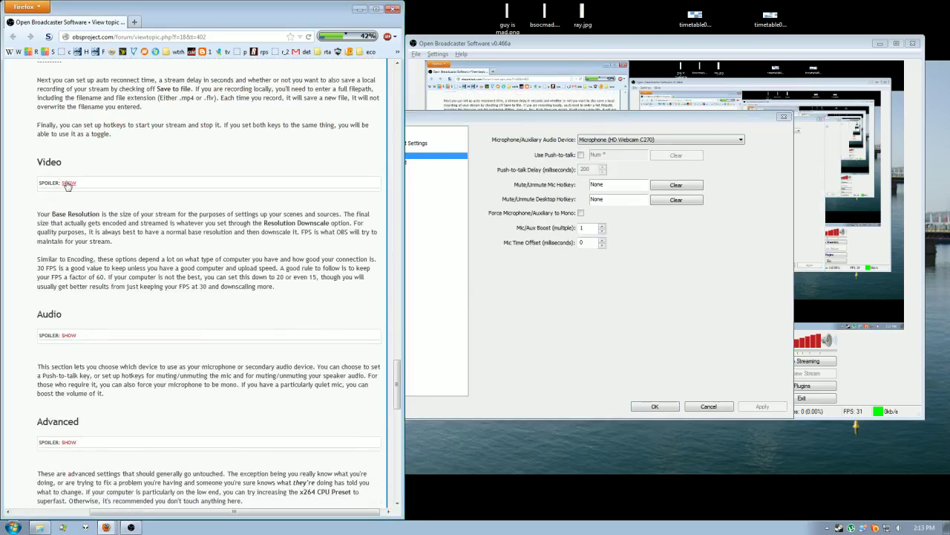
left_click(68, 182)
scroll(259, 357, "down", 5)
scroll(259, 357, "down", 1)
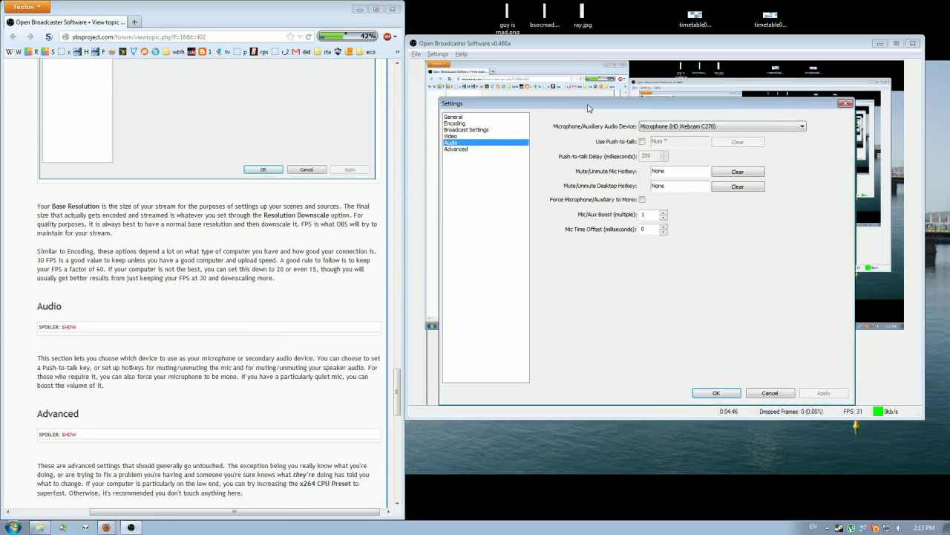
Open the Video page and check the 1920x1080 base resolution
left_click(451, 131)
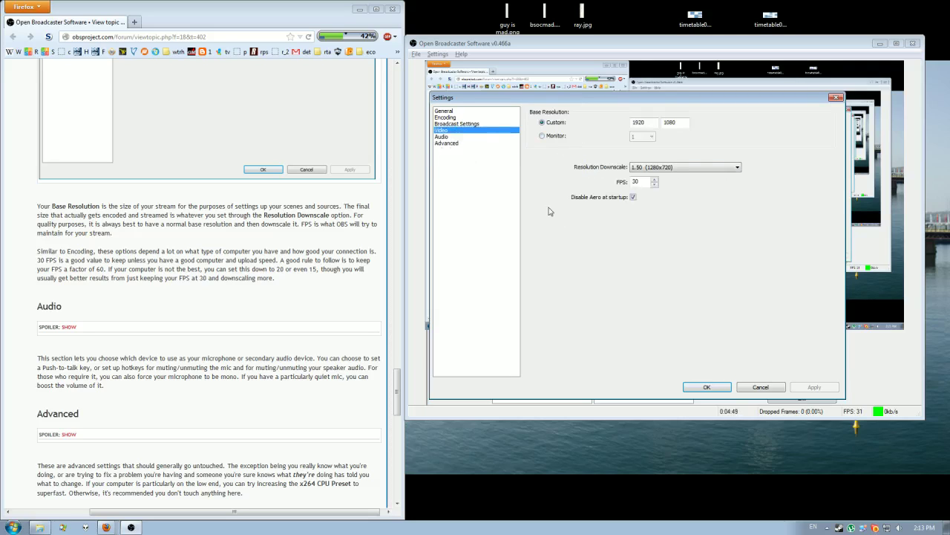
triple_click(178, 281)
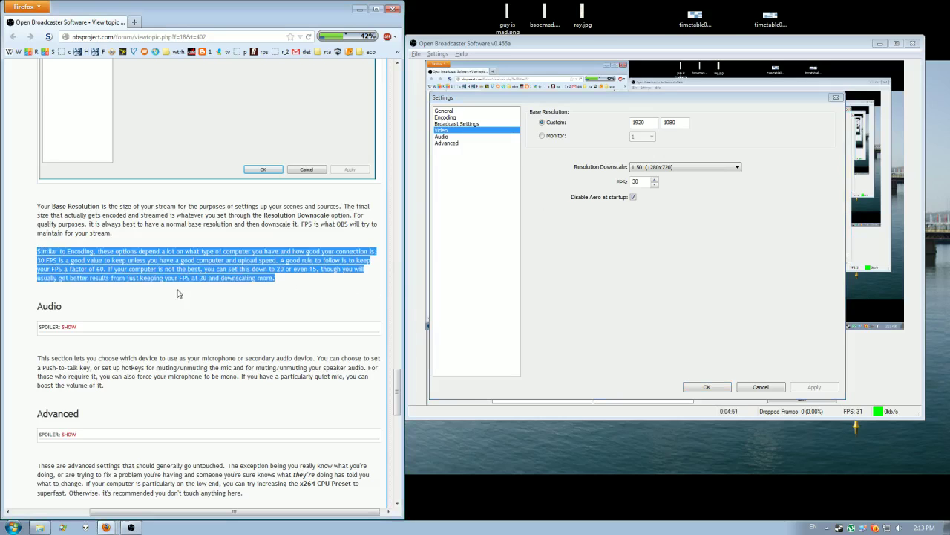
left_click(335, 304)
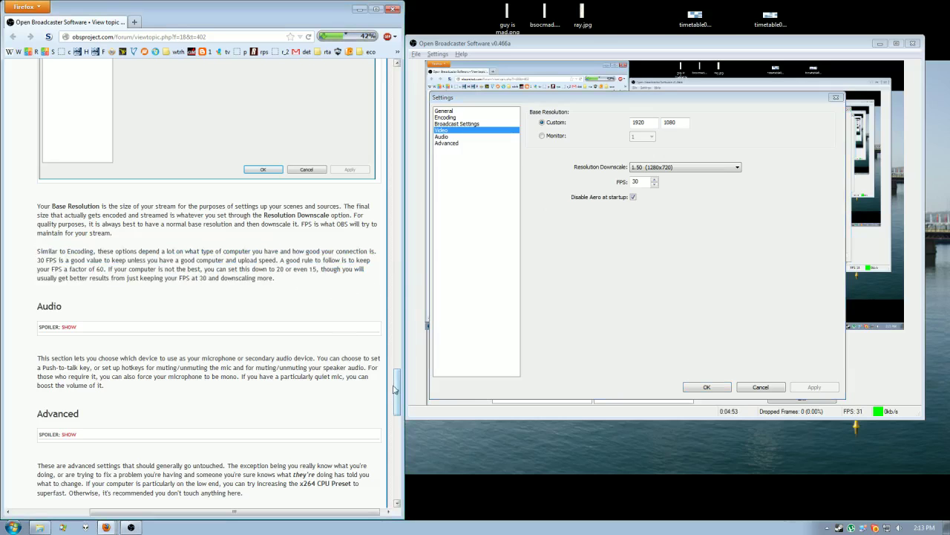
left_click_drag(397, 393, 399, 363)
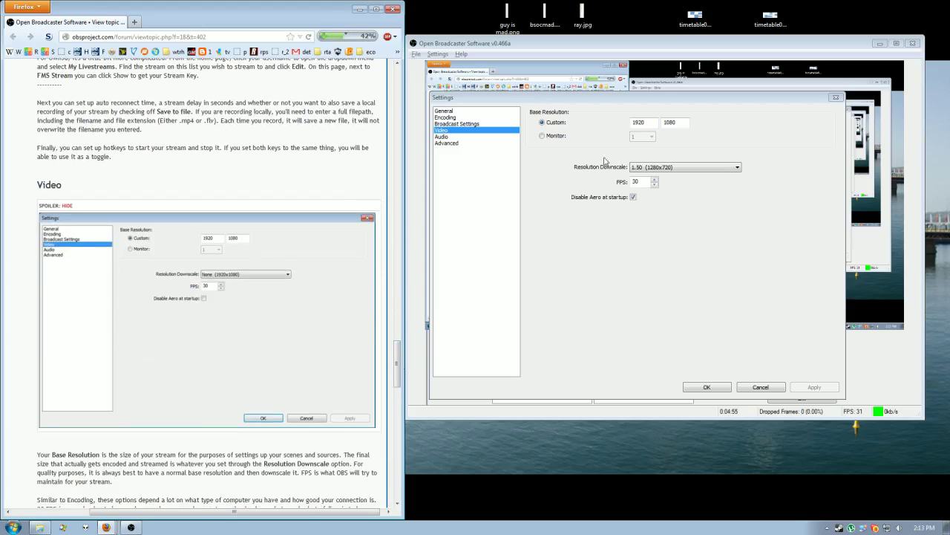
left_click(643, 123)
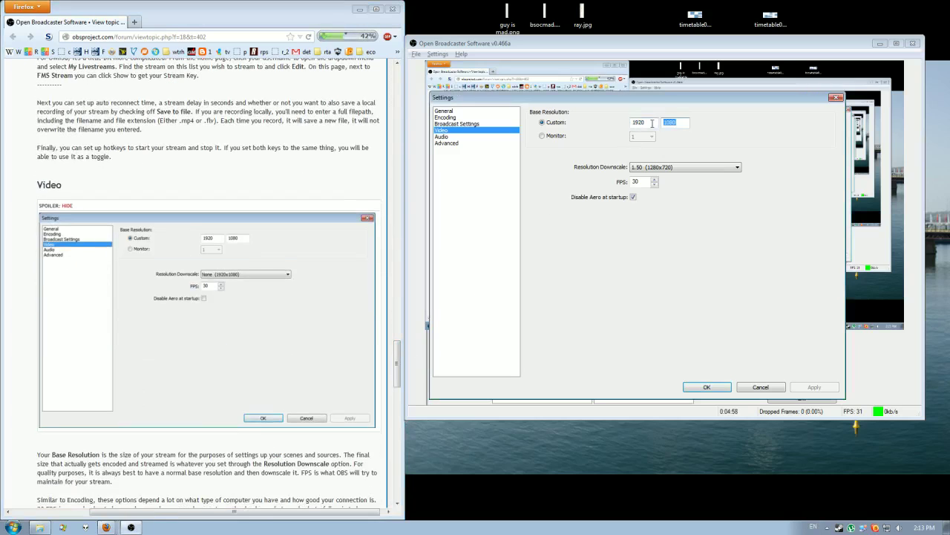
left_click_drag(659, 123, 633, 122)
left_click(687, 127)
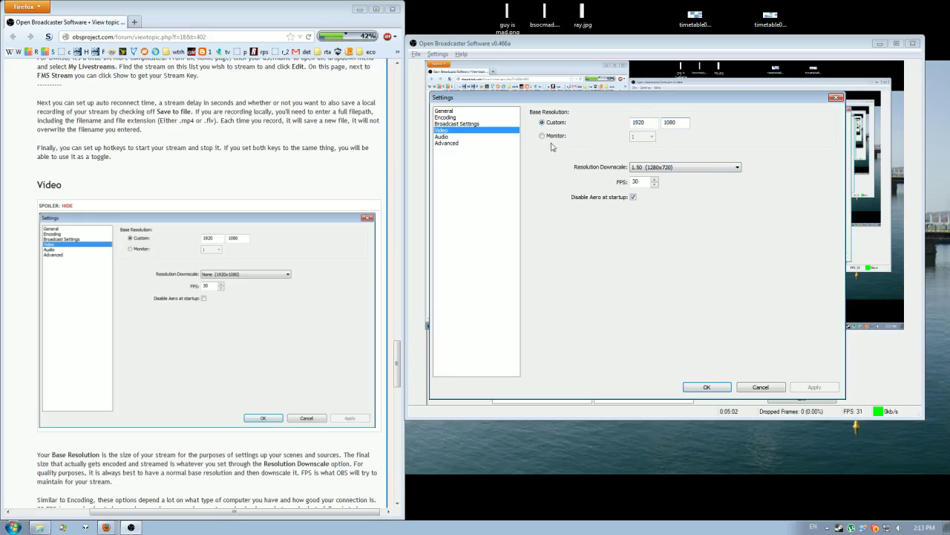
Set Resolution Downscale to 1.50 (1280x720), leaving FPS at 30
left_click(666, 167)
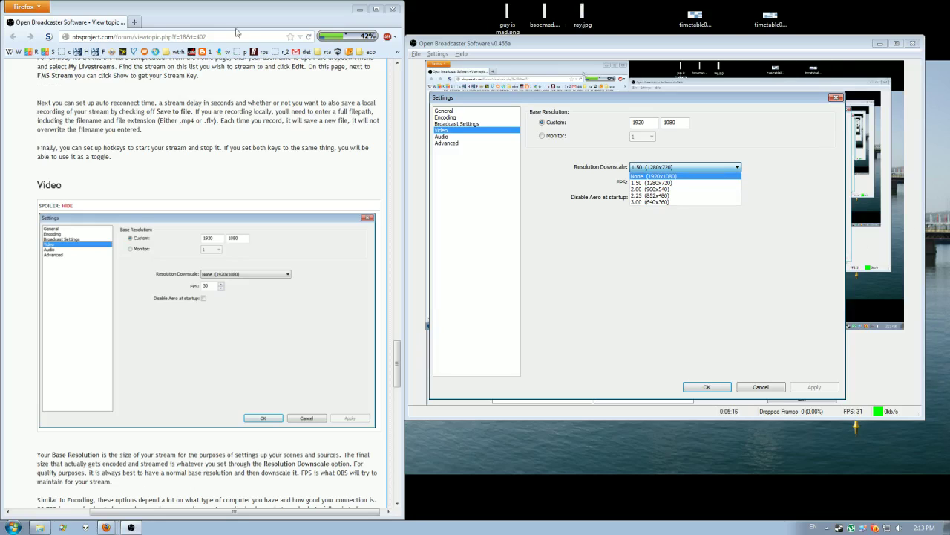
key("Down")
key("Return")
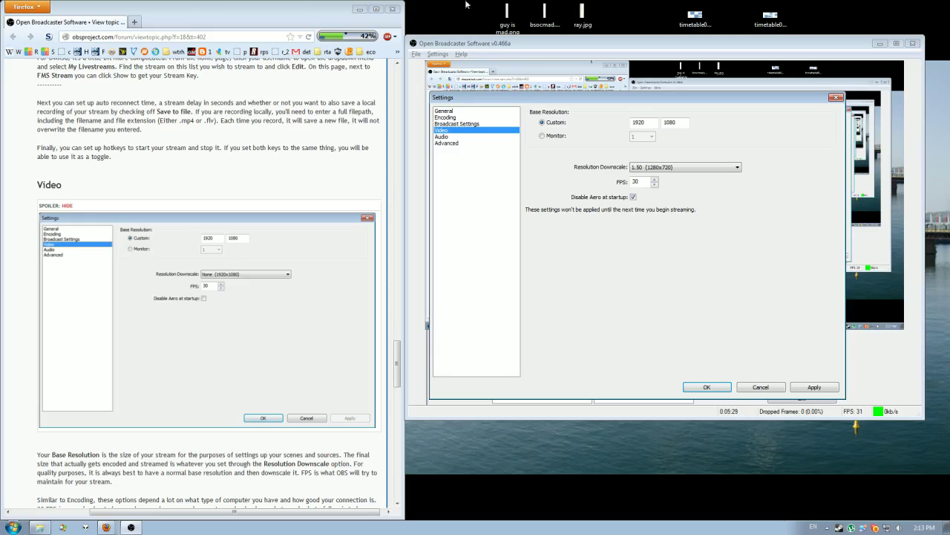
left_click(702, 168)
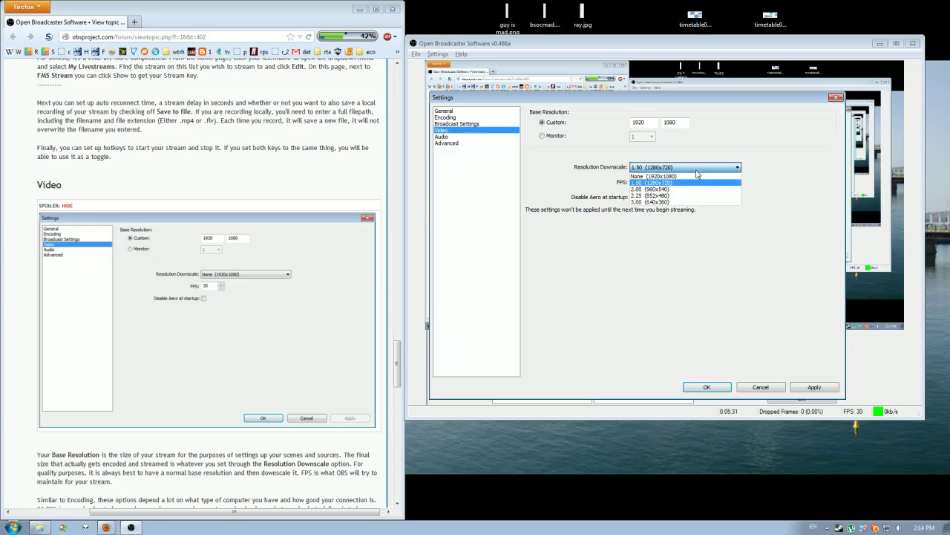
left_click(686, 183)
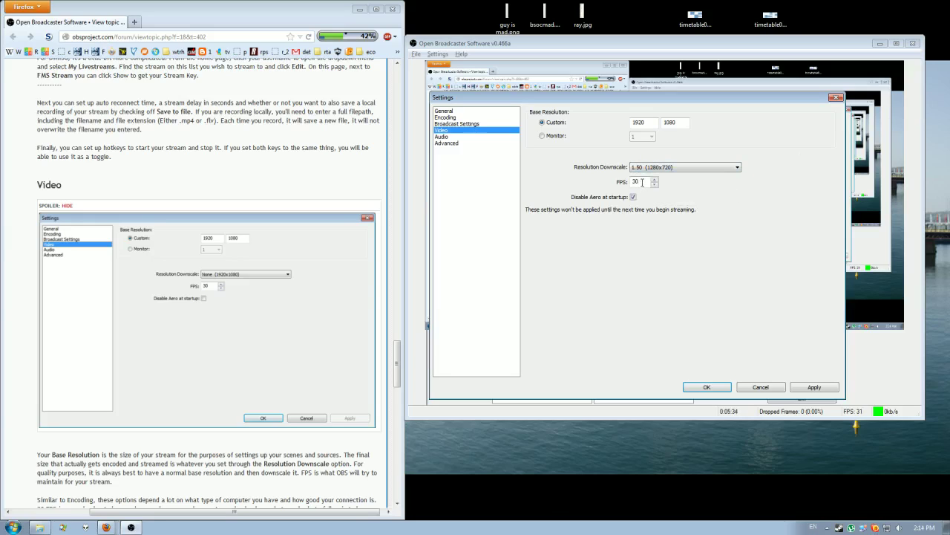
left_click_drag(398, 349, 397, 369)
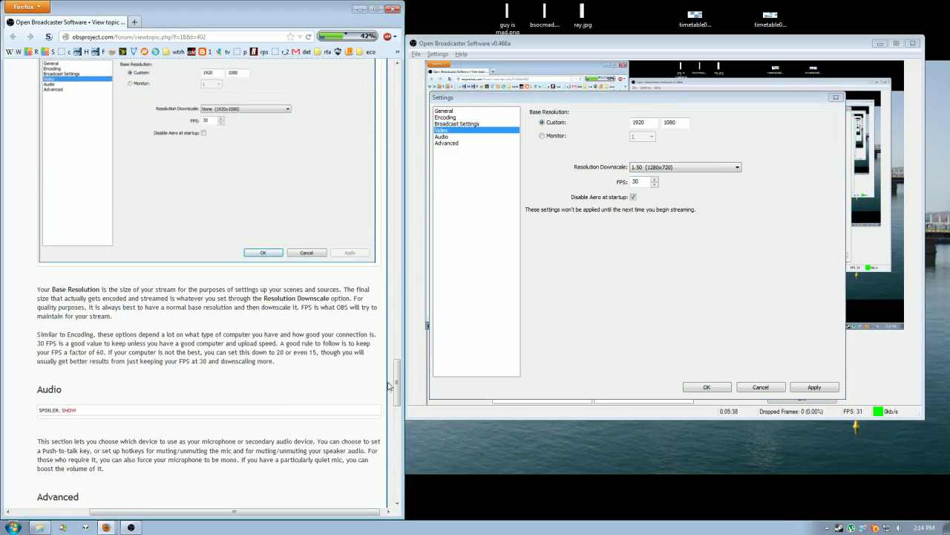
left_click_drag(395, 387, 399, 391)
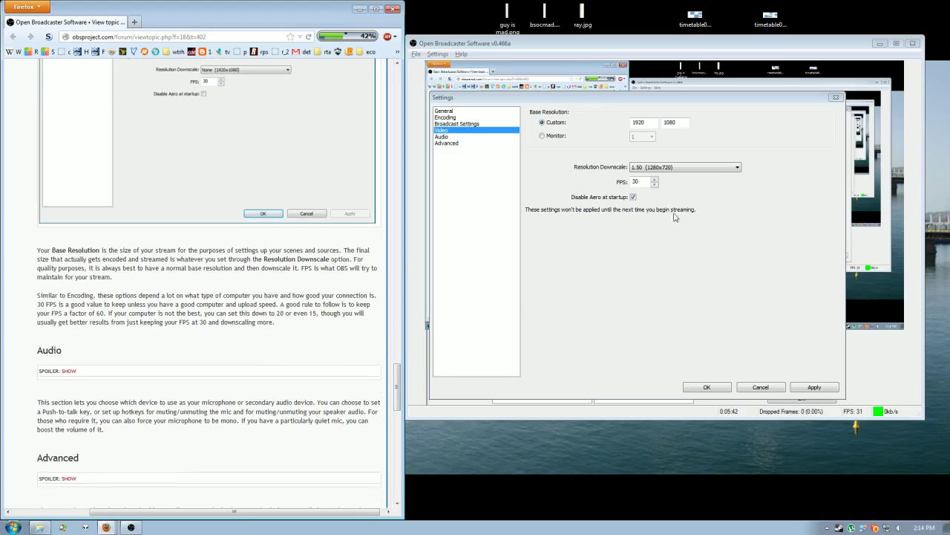
mouse_move(665, 100)
left_mouse_down()
mouse_move(653, 129)
mouse_move(664, 95)
mouse_move(667, 105)
left_mouse_up()
left_click_drag(397, 394, 397, 410)
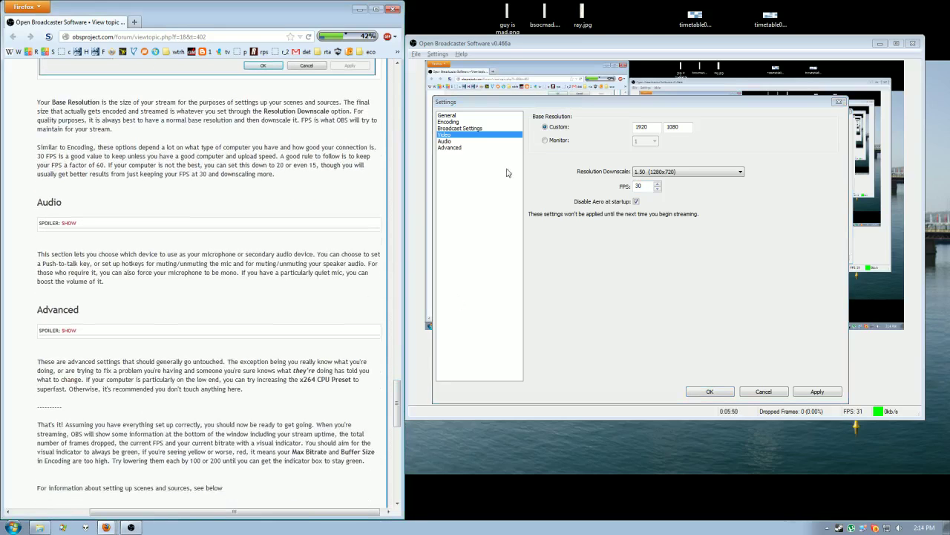
Apply the video changes and open the Audio settings page
left_click(445, 142)
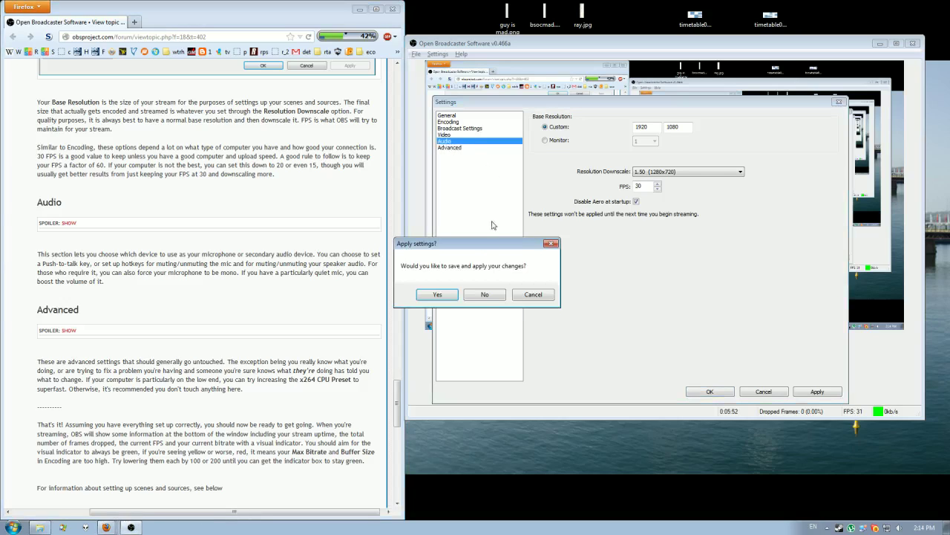
left_click(485, 296)
left_click(68, 223)
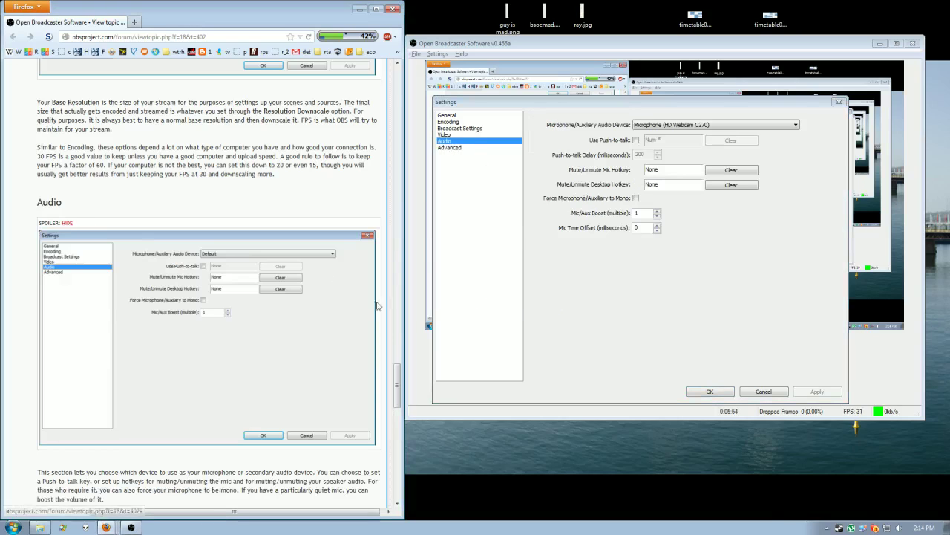
left_click_drag(397, 368, 397, 386)
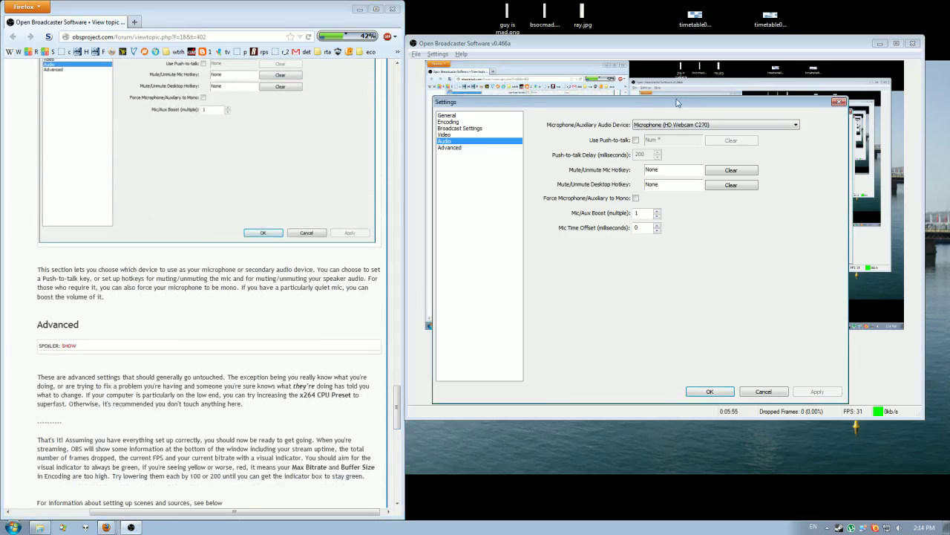
mouse_move(678, 103)
left_mouse_down()
mouse_move(299, 141)
mouse_move(587, 126)
mouse_move(693, 96)
left_mouse_up()
Keep Microphone (HD Webcam C270) as the Microphone/Auxiliary Audio Device
left_click(708, 118)
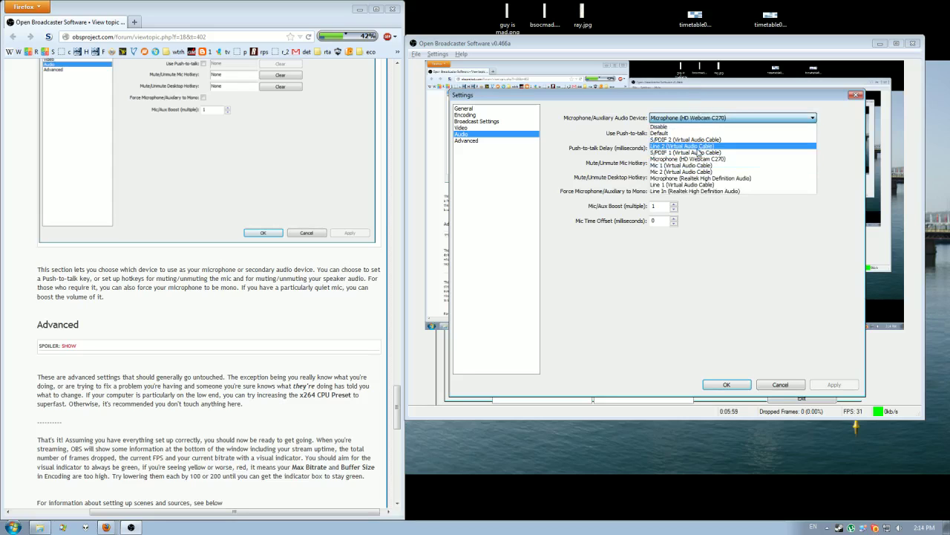
left_click(859, 152)
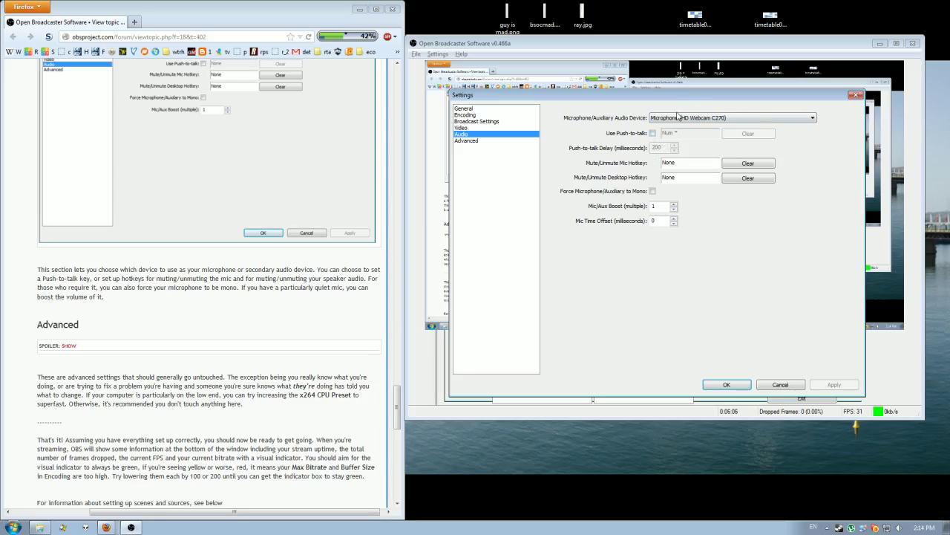
mouse_move(697, 97)
left_mouse_down()
mouse_move(672, 113)
mouse_move(470, 135)
mouse_move(711, 96)
mouse_move(688, 94)
left_mouse_up()
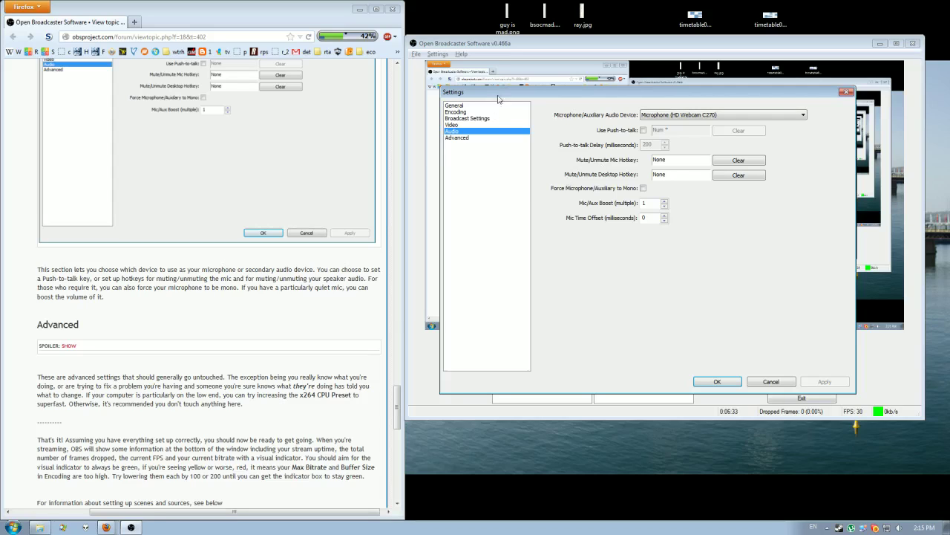
left_click_drag(501, 97, 494, 109)
left_click_drag(398, 403, 398, 425)
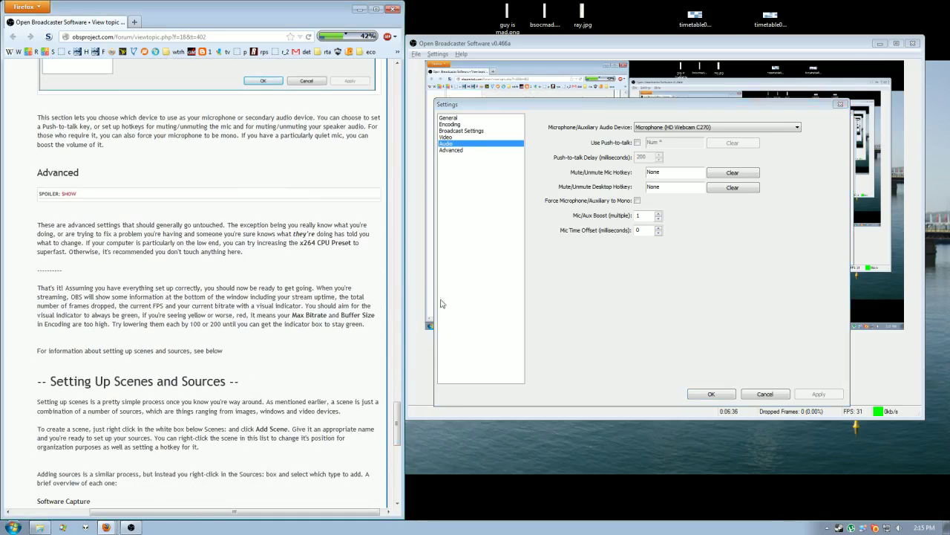
Show the Advanced settings, leaving x264 preset at veryfast and process priority at Normal
left_click(453, 151)
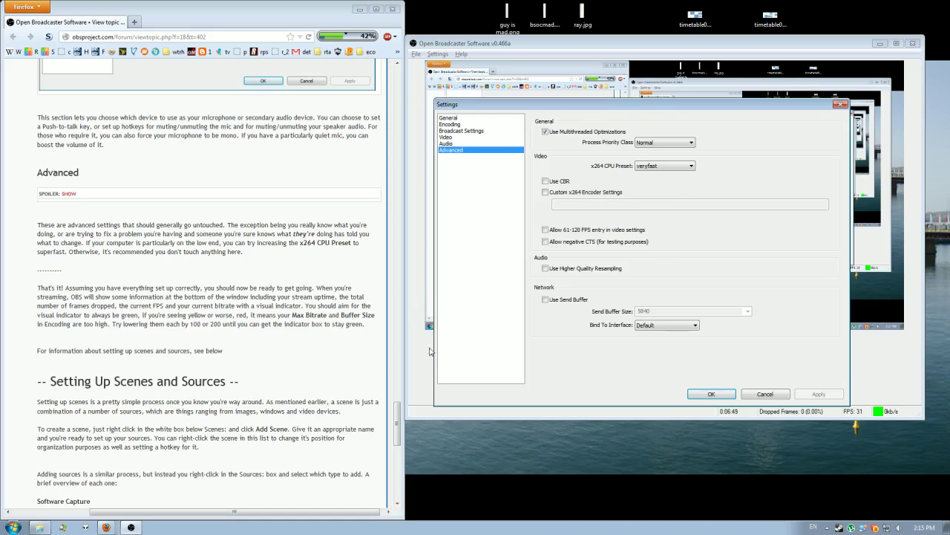
left_click_drag(394, 409, 396, 443)
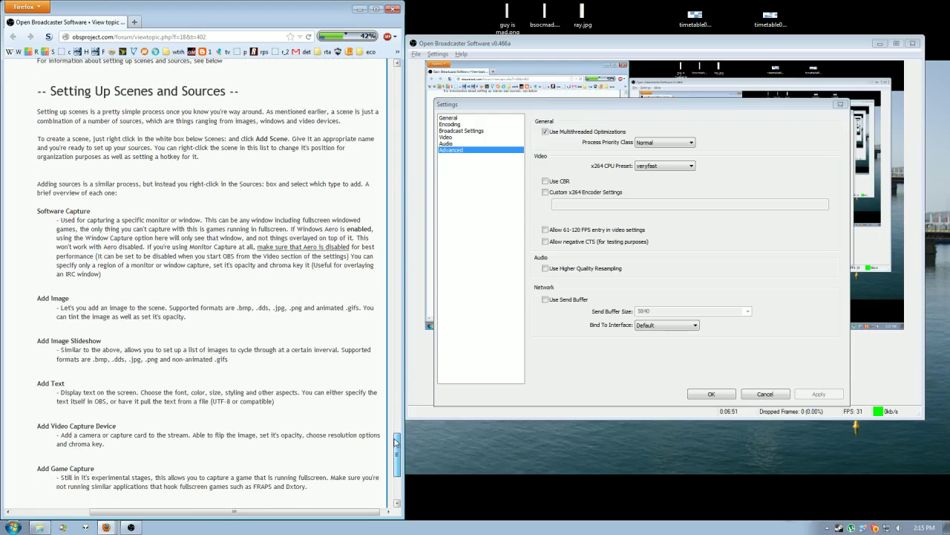
Confirm the settings with OK and scroll through the guide beside the main window
left_click(711, 394)
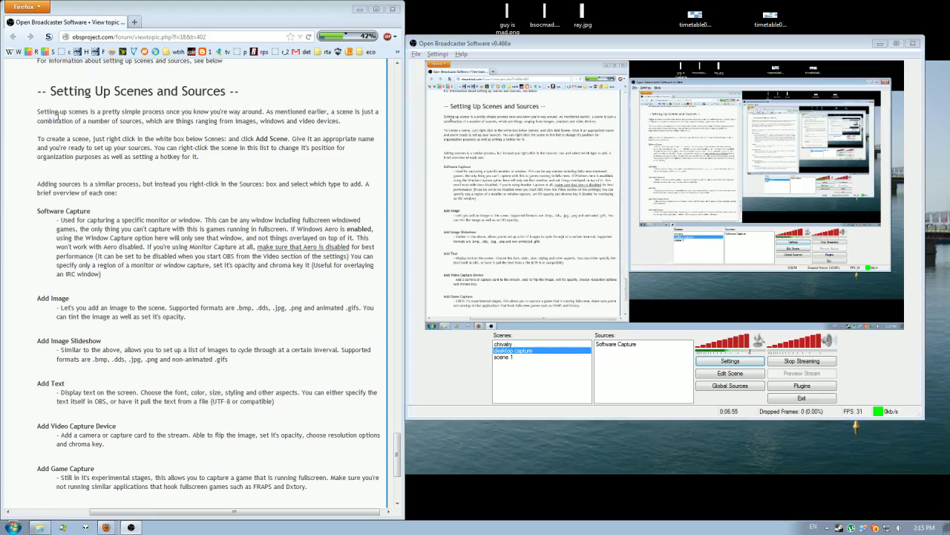
scroll(226, 293, "down", 2)
scroll(225, 292, "down", 4)
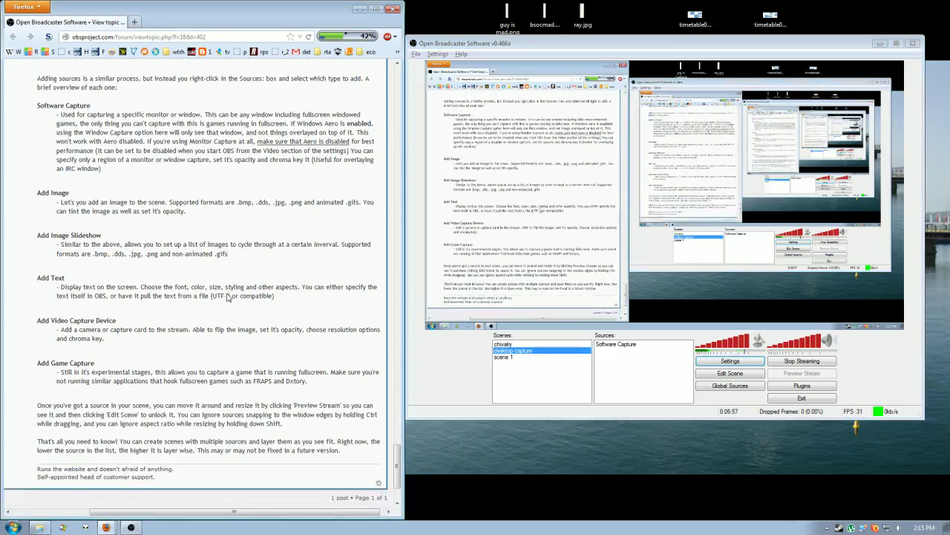
scroll(227, 294, "up", 4)
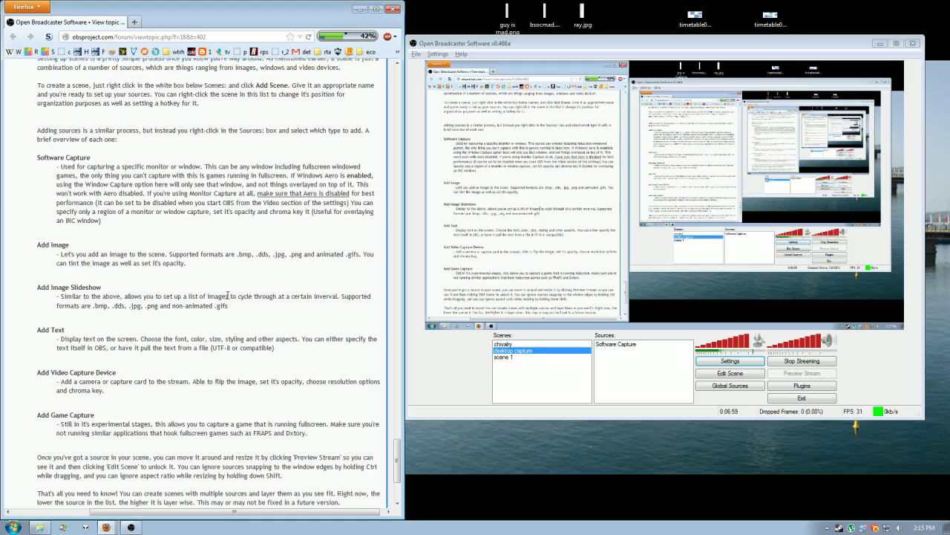
scroll(185, 260, "up", 2)
scroll(148, 223, "down", 2)
Highlight the guide's Software Capture and Game Capture descriptions, then clear the highlight
left_click_drag(47, 154, 211, 222)
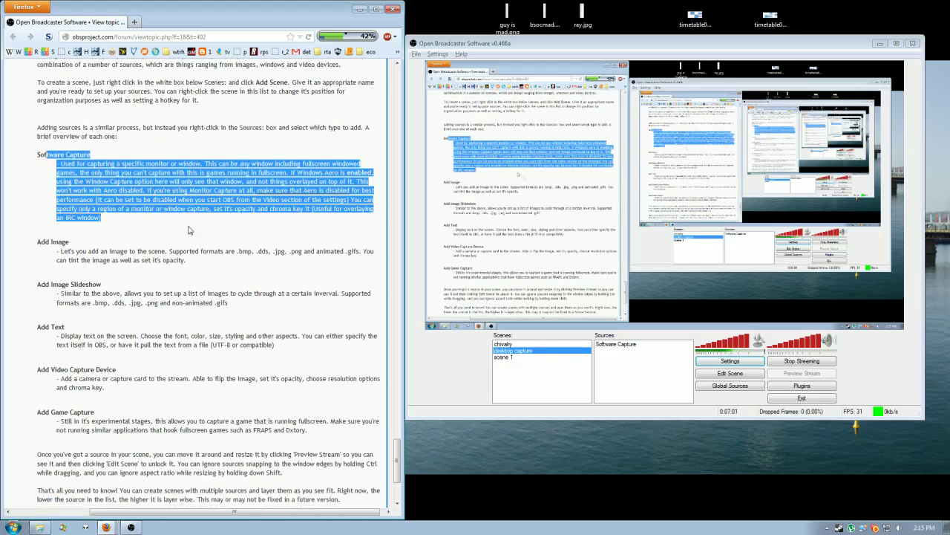
left_click(211, 222)
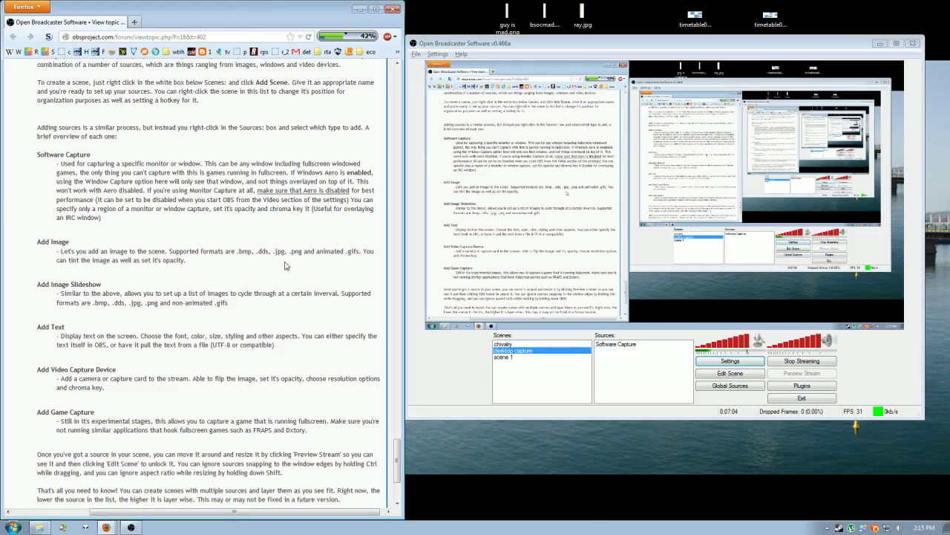
scroll(394, 446, "down", 2)
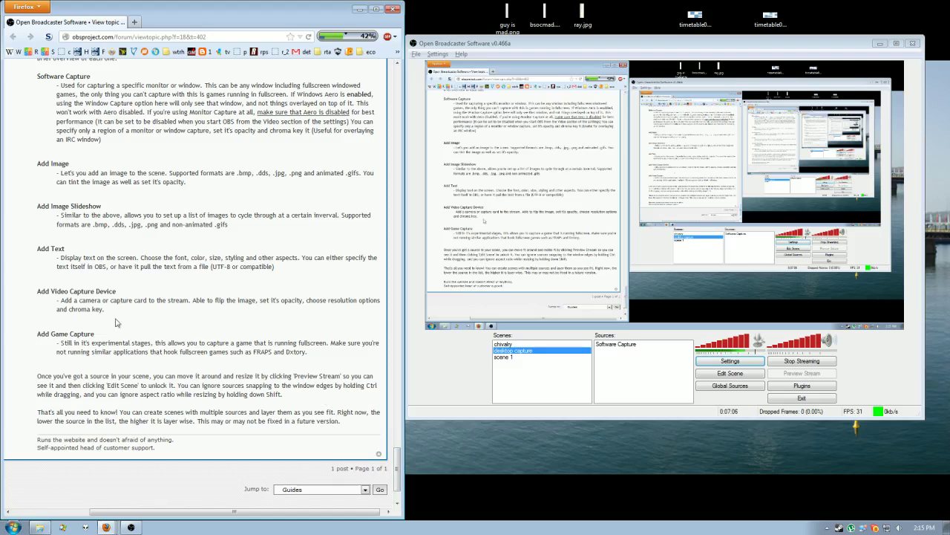
left_click_drag(140, 342, 56, 342)
left_click(38, 333)
left_click_drag(37, 375, 341, 421)
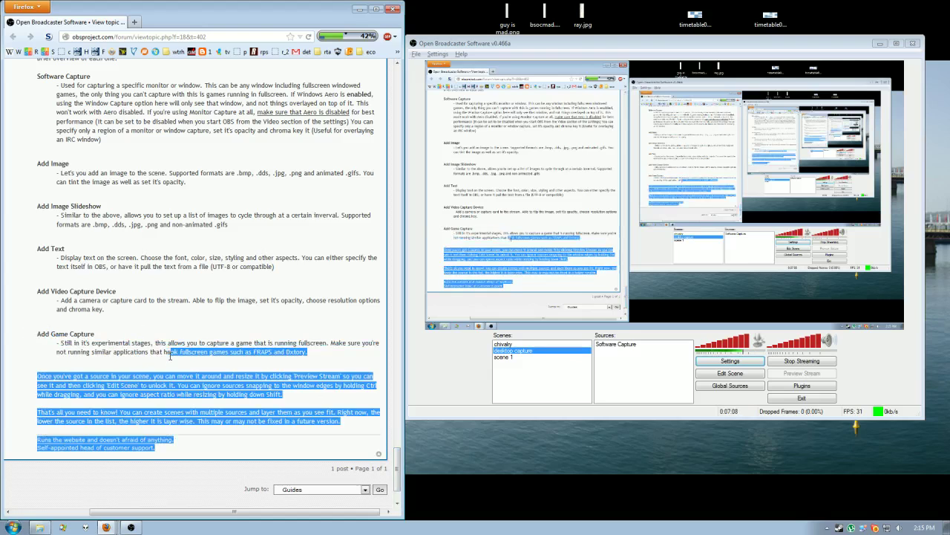
left_click(77, 342)
left_click_drag(61, 342, 152, 342)
left_click(199, 347)
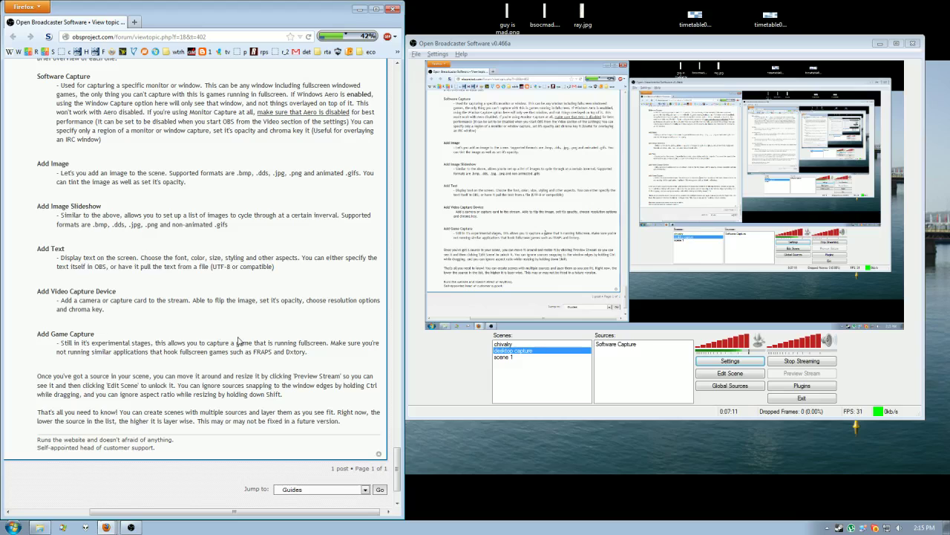